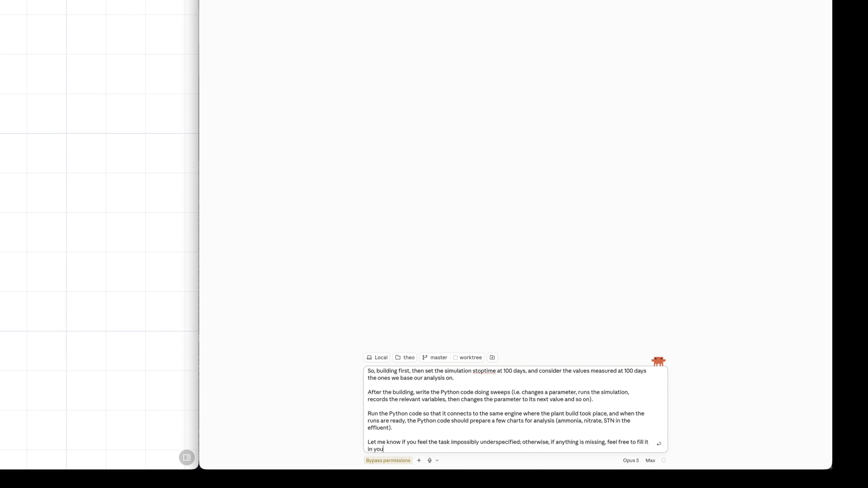
Add a closing paragraph saying both the assistant and Theo are screen recorded.
{"action": "key", "text": "shift+Return"}
{"action": "key", "text": "shift+Return"}
{"action": "type", "text": "Both you and Theo are screen recorded, so properly reporting each step"}
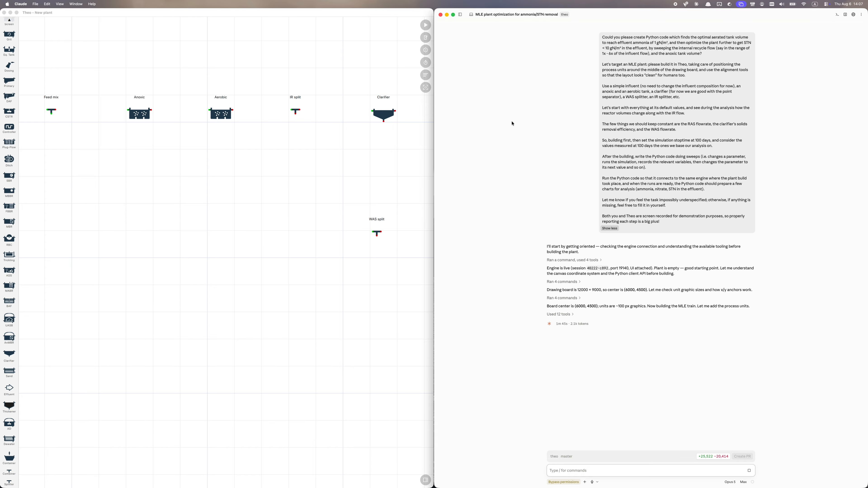
{"action": "left_click", "coordinate": [286, 110]}
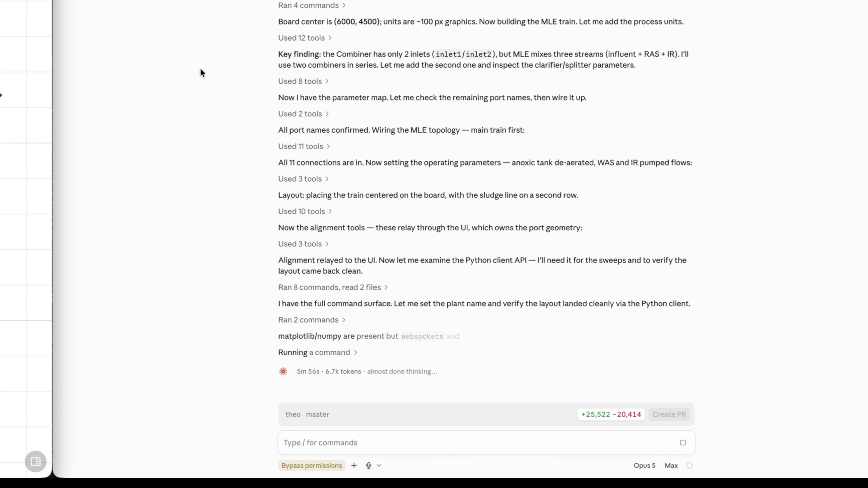
Ask whether MCP chart tools exist to draw effluent ammonia and nitrate over time.
{"action": "left_click", "coordinate": [363, 441]}
{"action": "type", "text": "By the way, did we implement"}
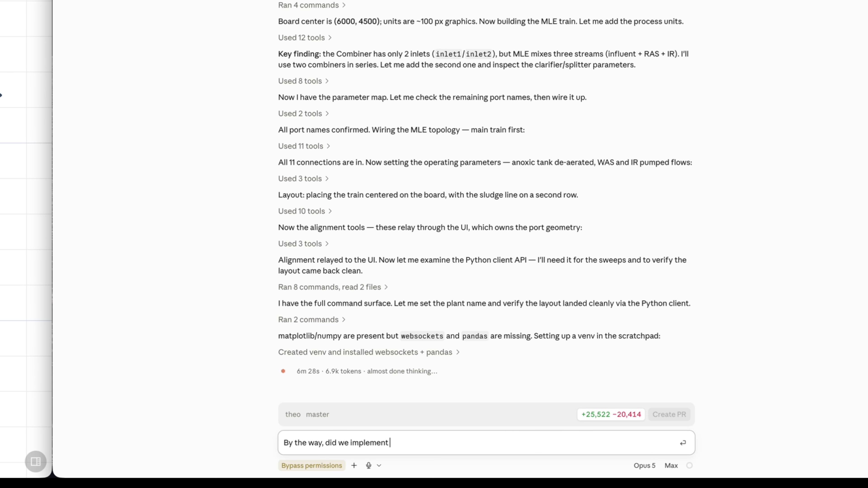
{"action": "type", "text": " chart creation tools via MCP? If so, could you please drop a "}
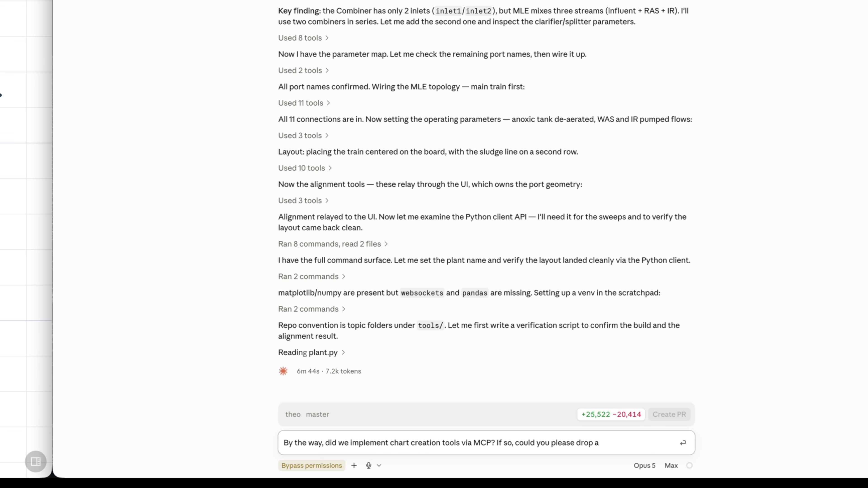
{"action": "type", "text": "time"}
{"action": "key", "text": "End"}
{"action": "type", "text": "effluent ammonia and nitrate"}
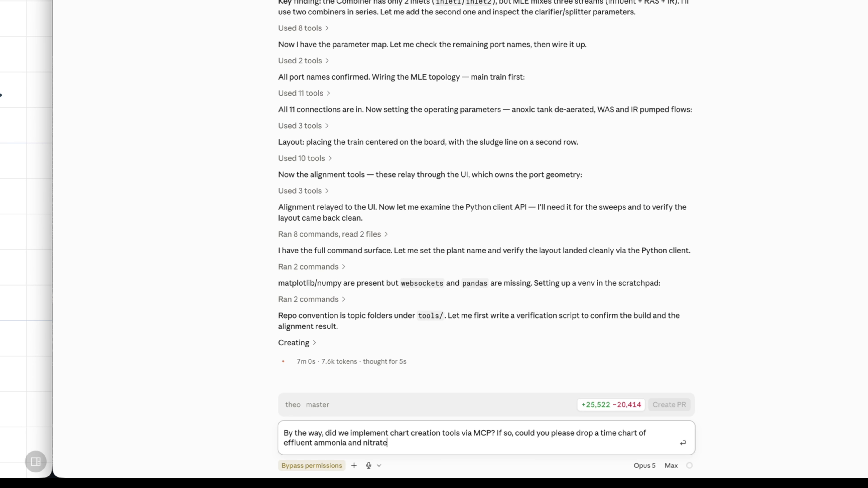
{"action": "type", "text": "? It just looks much cooler... :)"}
{"action": "key", "text": "Return"}
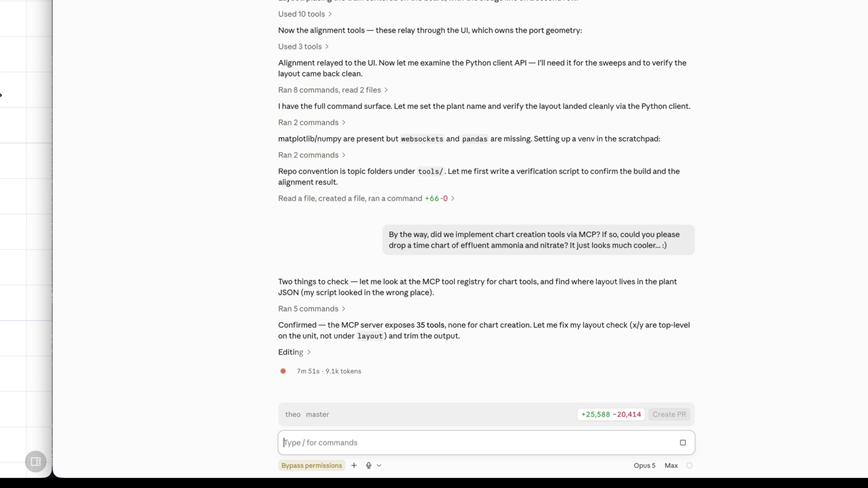
Reply 'never mind' about the chart tools and send 'Feel free to roast my spelling... :('.
{"action": "type", "text": "Bummer... Than that's something I should do at some point later. OK, never mind."}
{"action": "key", "text": "Return"}
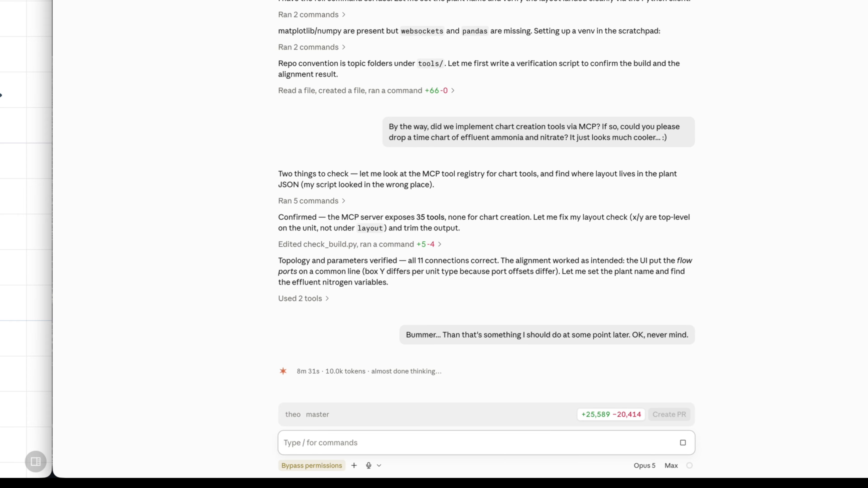
{"action": "right_click", "coordinate": [458, 334]}
{"action": "left_click", "coordinate": [362, 442]}
{"action": "type", "text": "Feel free to roast my spelling... :("}
{"action": "key", "text": "Return"}
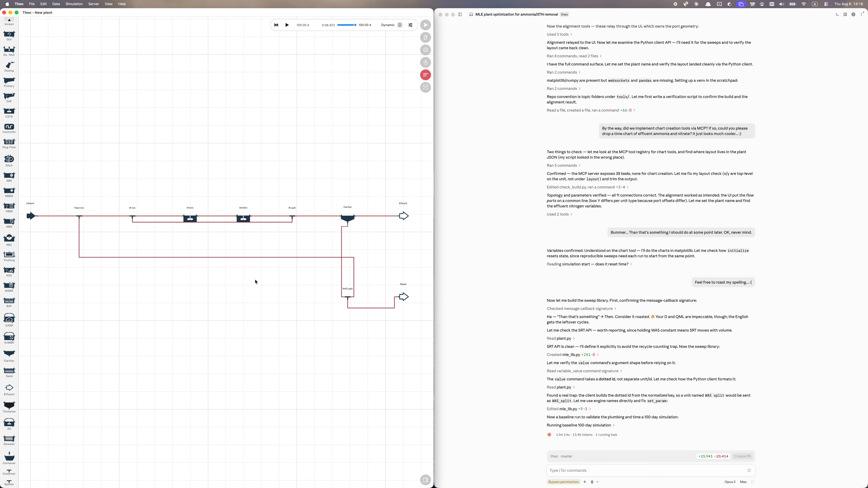
Reconnect Theo's engine and ask why no simulation-finished callback notified Claude.
{"action": "left_click", "coordinate": [256, 281]}
{"action": "left_click", "coordinate": [575, 470]}
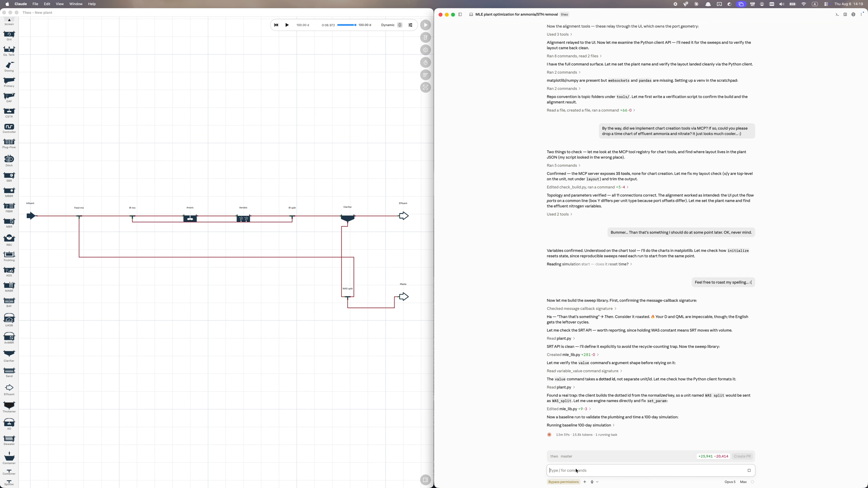
{"action": "type", "text": "Isn't t there a callback that would notify you on the simulation finishing? It took less than 7 seconds"}
{"action": "type", "text": ", but you still seemingly are waiting for it."}
{"action": "key", "text": "Return"}
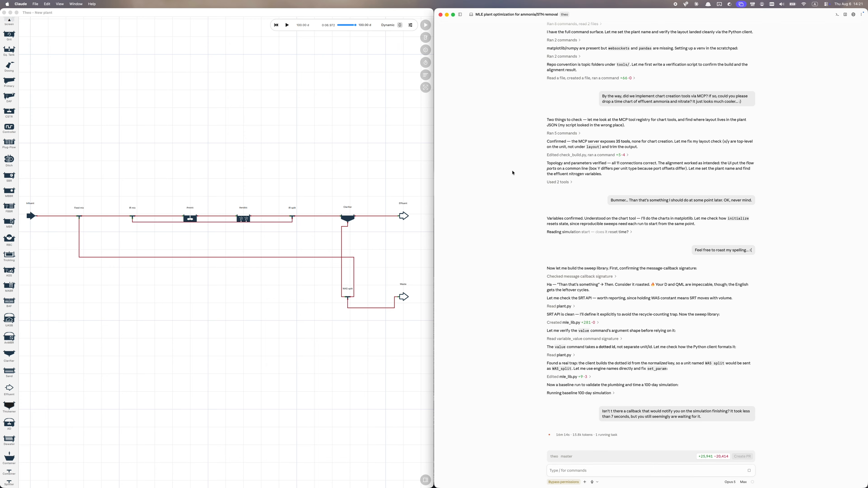
Send 'Can we kill that task?' to Claude.
{"action": "type", "text": "Can we kill that task?"}
{"action": "key", "text": "Return"}
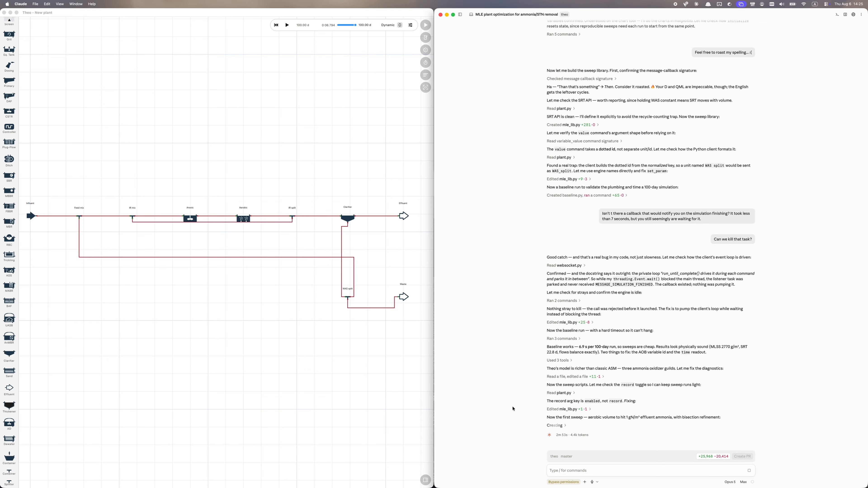
{"action": "left_click", "coordinate": [243, 219]}
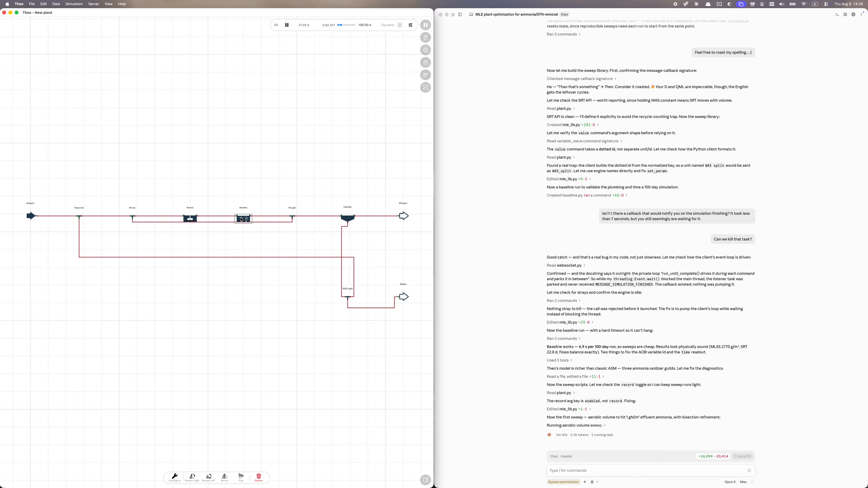
Plot the Aerobic tank's SNH and SNO states together on a new time chart.
{"action": "double_click", "coordinate": [242, 220]}
{"action": "scroll", "coordinate": [231, 200], "scroll_direction": "right", "scroll_amount": 5}
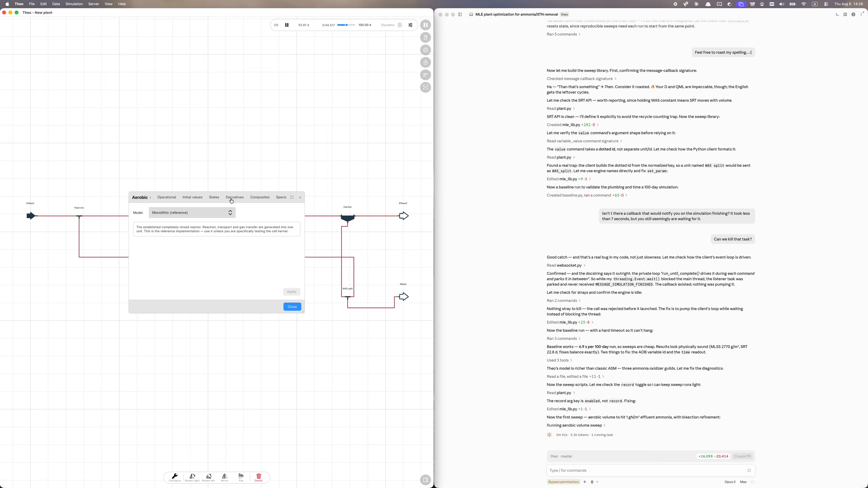
{"action": "left_click", "coordinate": [214, 198]}
{"action": "left_click", "coordinate": [192, 208]}
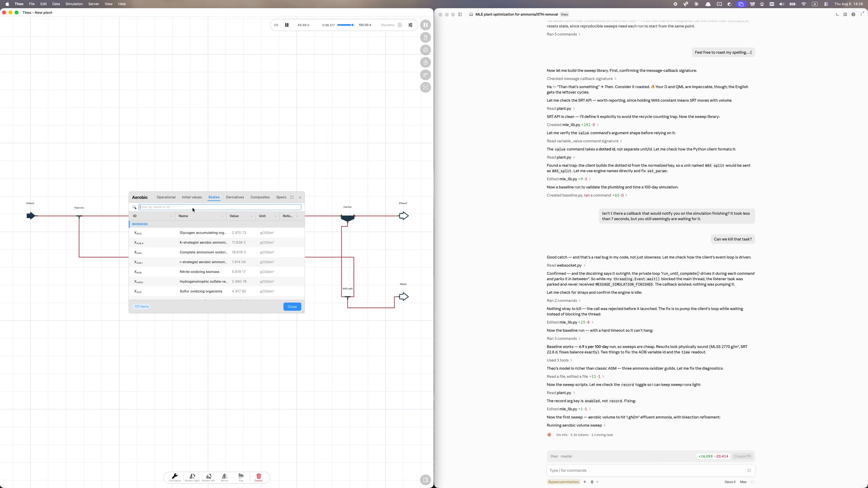
{"action": "type", "text": "SNH"}
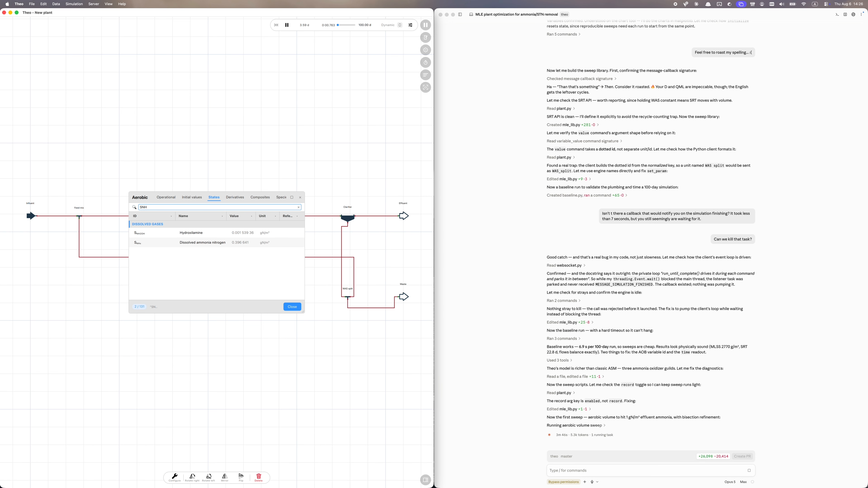
{"action": "left_click_drag", "start_coordinate": [202, 243], "coordinate": [249, 132]}
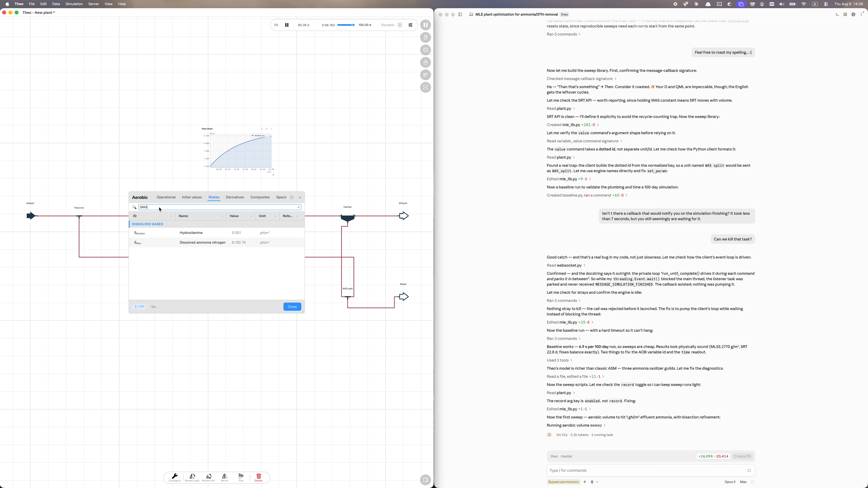
{"action": "key", "text": "BackSpace"}
{"action": "type", "text": "O"}
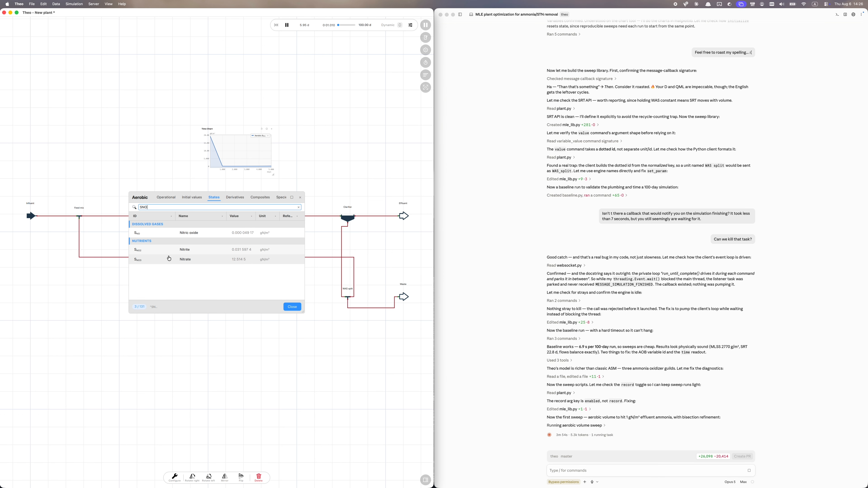
{"action": "left_click_drag", "start_coordinate": [182, 261], "coordinate": [251, 155]}
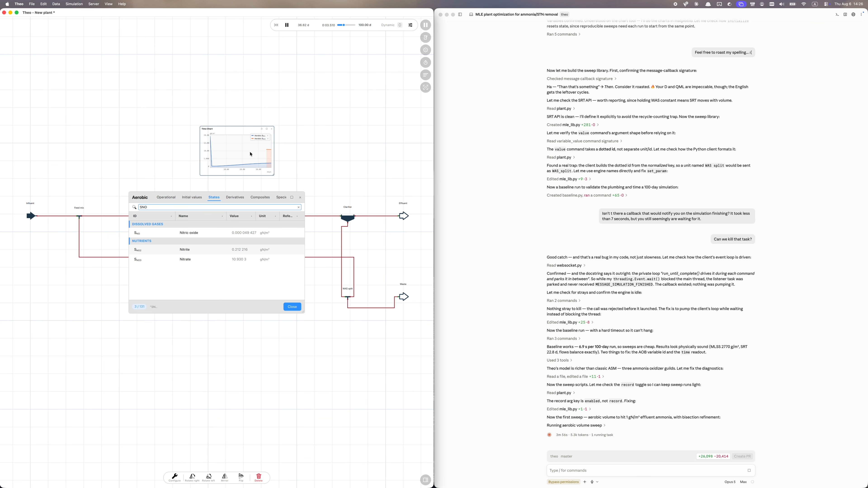
Enlarge the time chart and move it above the plant.
{"action": "left_click", "coordinate": [300, 197]}
{"action": "left_click_drag", "start_coordinate": [275, 178], "coordinate": [378, 247]}
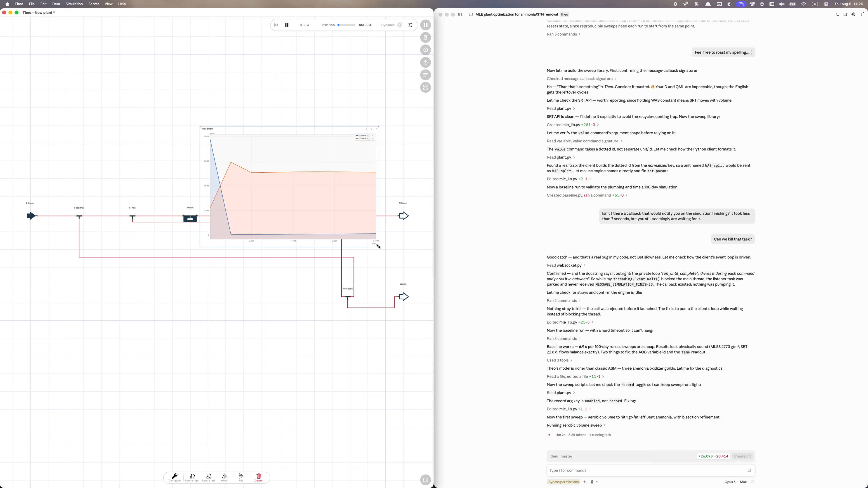
{"action": "left_click_drag", "start_coordinate": [311, 130], "coordinate": [283, 82]}
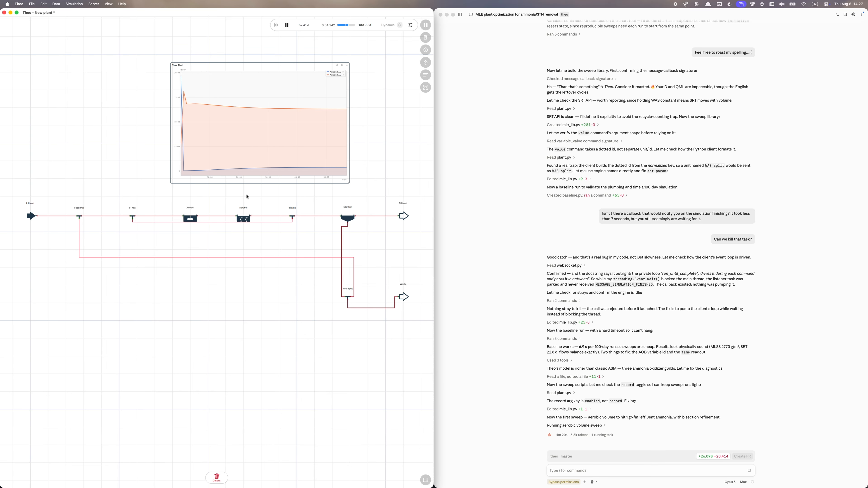
Place the Aerobic tank's S_NH state on the flowsheet as a new data table.
{"action": "left_click", "coordinate": [245, 219]}
{"action": "double_click", "coordinate": [244, 218]}
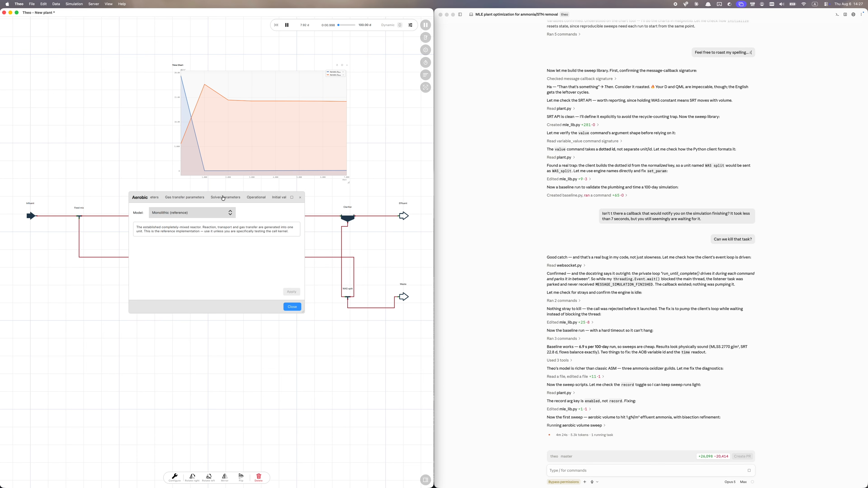
{"action": "scroll", "coordinate": [223, 198], "scroll_direction": "right", "scroll_amount": 2}
{"action": "left_click", "coordinate": [239, 199]}
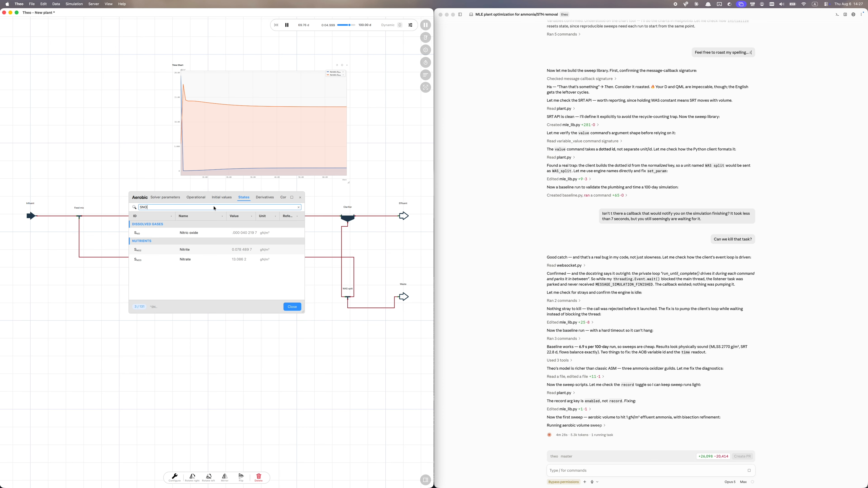
{"action": "key", "text": "BackSpace"}
{"action": "type", "text": "H"}
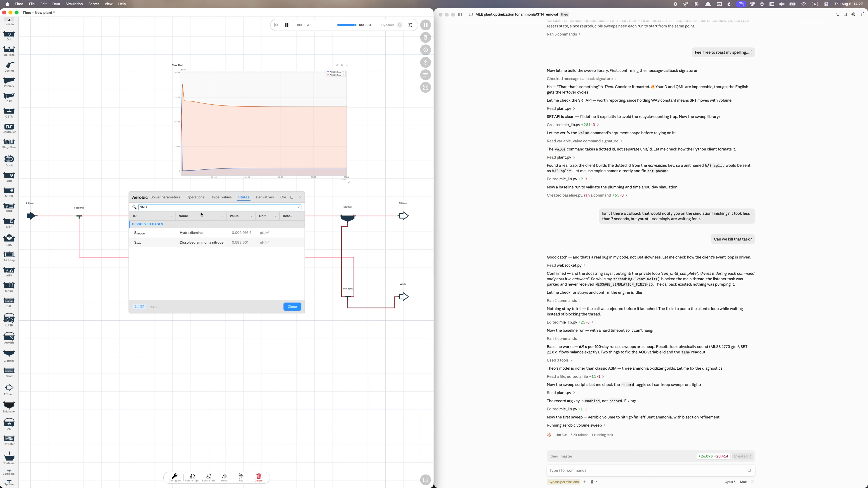
{"action": "left_click_drag", "start_coordinate": [198, 244], "coordinate": [260, 378]}
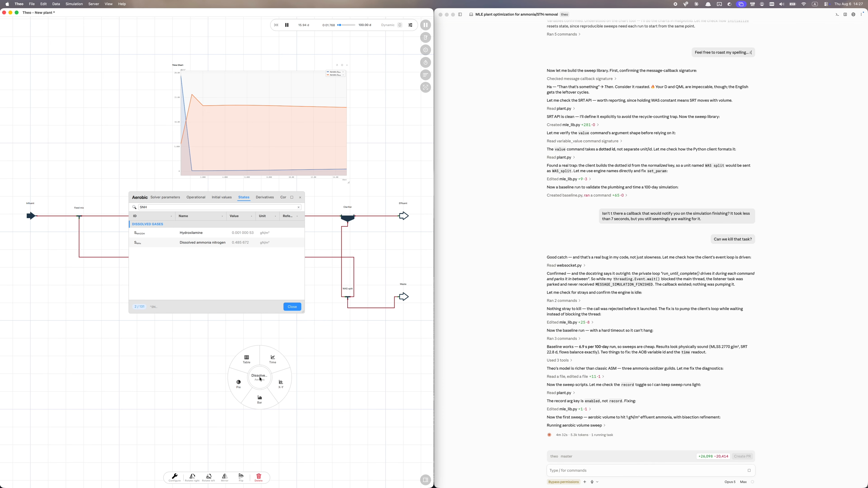
{"action": "left_click", "coordinate": [251, 359]}
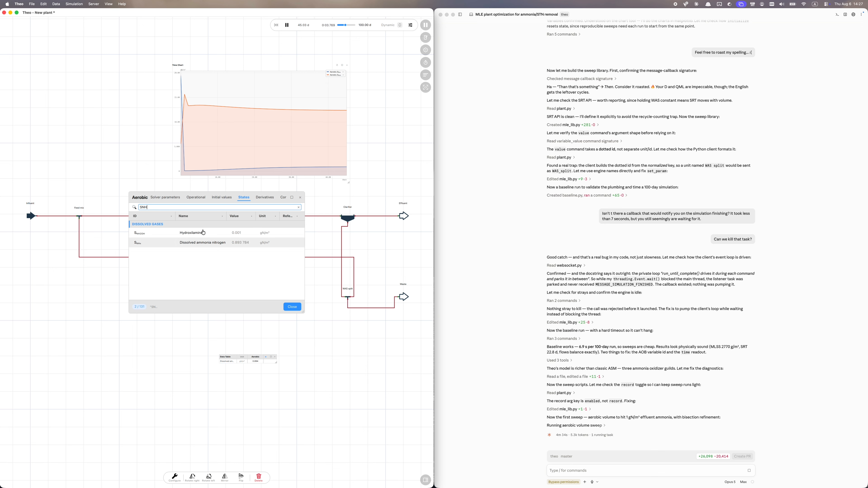
Add the Aerobic tank's Nitrate state to that same data table.
{"action": "key", "text": "BackSpace"}
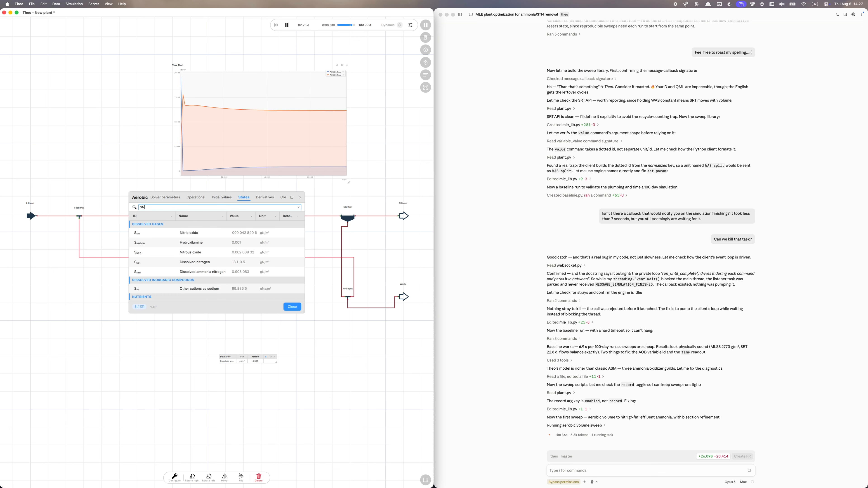
{"action": "type", "text": "O"}
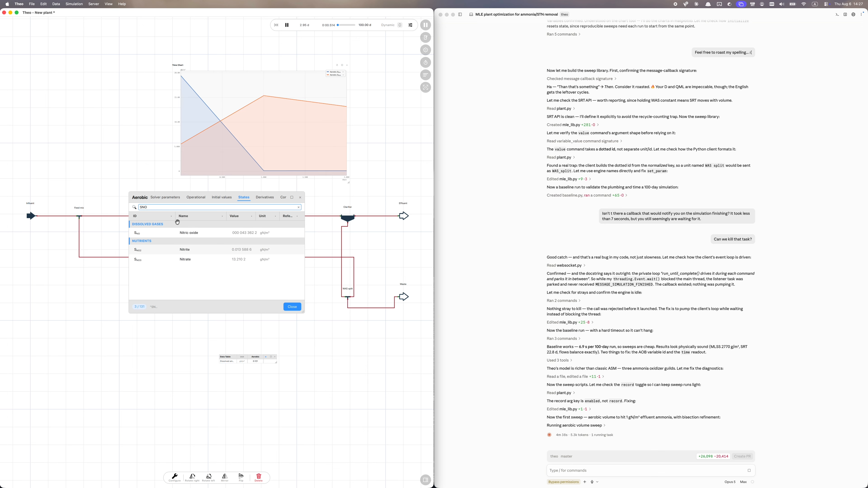
{"action": "left_click_drag", "start_coordinate": [184, 263], "coordinate": [249, 367]}
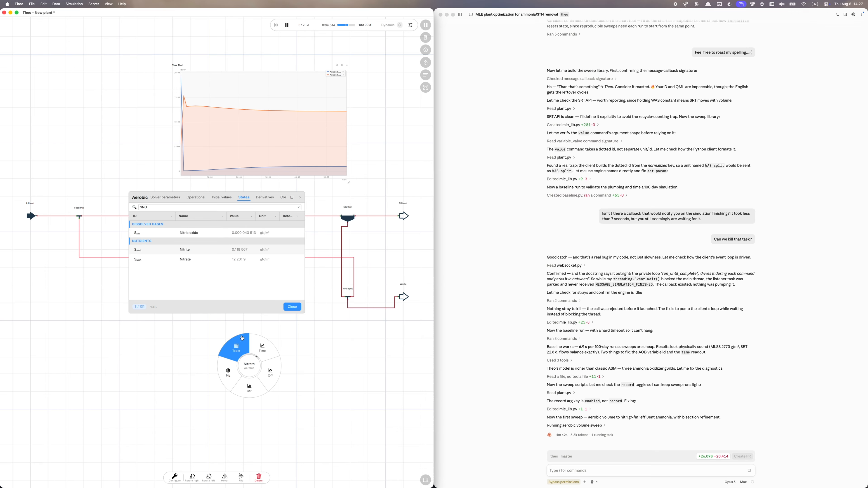
{"action": "left_click", "coordinate": [253, 324]}
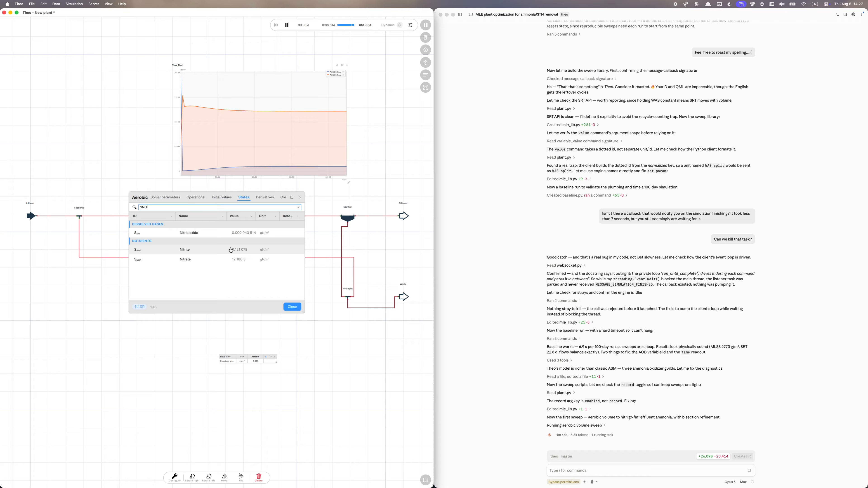
{"action": "left_click", "coordinate": [193, 260]}
{"action": "left_click_drag", "start_coordinate": [193, 261], "coordinate": [243, 363]}
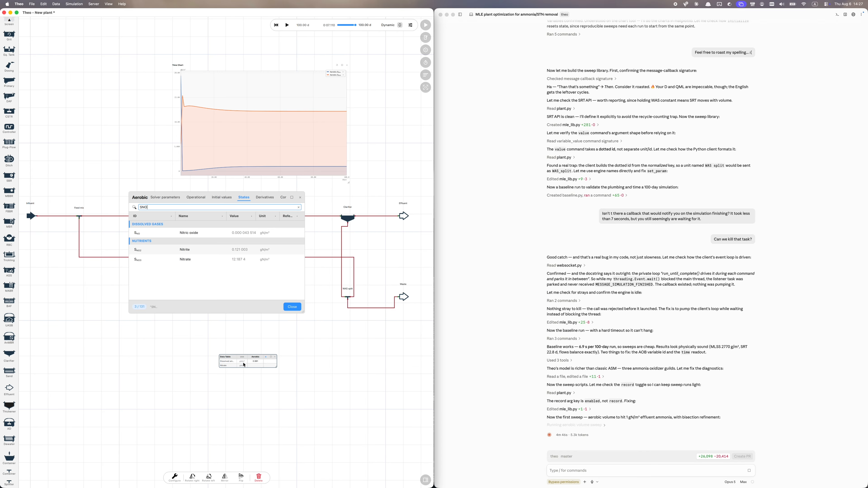
{"action": "left_click", "coordinate": [293, 306]}
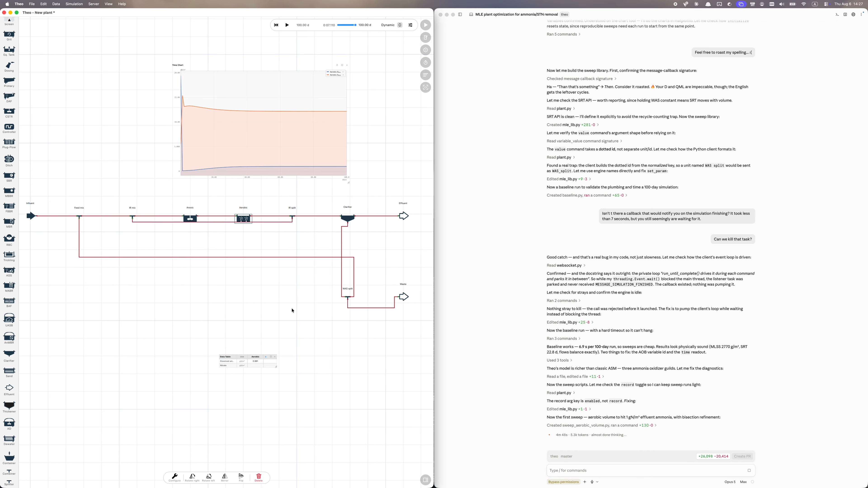
{"action": "left_click", "coordinate": [244, 220]}
Add the Aerobic tank's Liquid volume geometry parameter to the data table.
{"action": "double_click", "coordinate": [244, 219]}
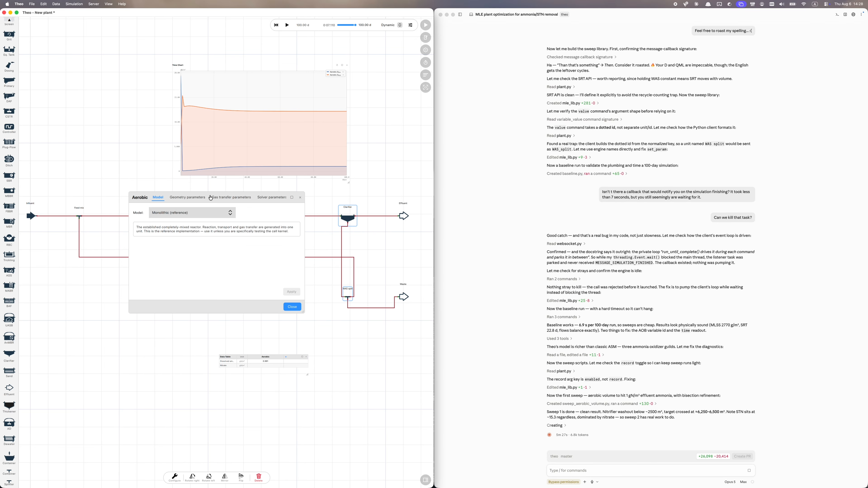
{"action": "left_click", "coordinate": [187, 198]}
{"action": "left_click", "coordinate": [210, 208]}
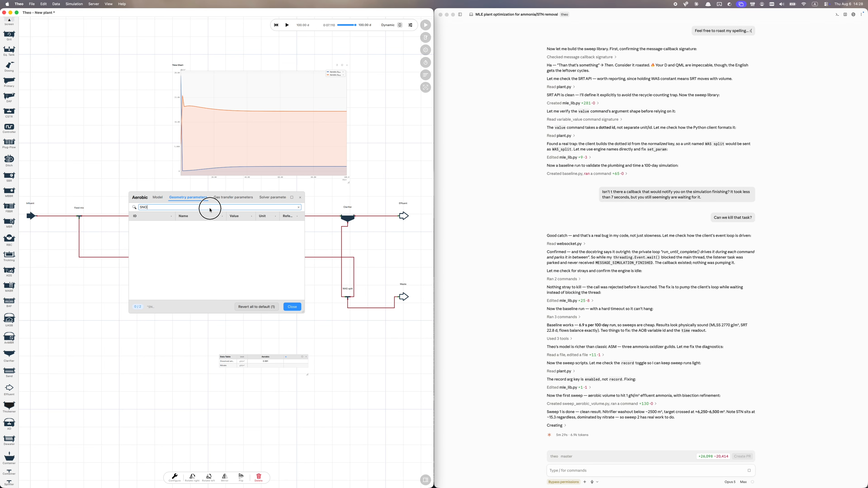
{"action": "key", "text": "BackSpace"}
{"action": "key", "text": "BackSpace"}
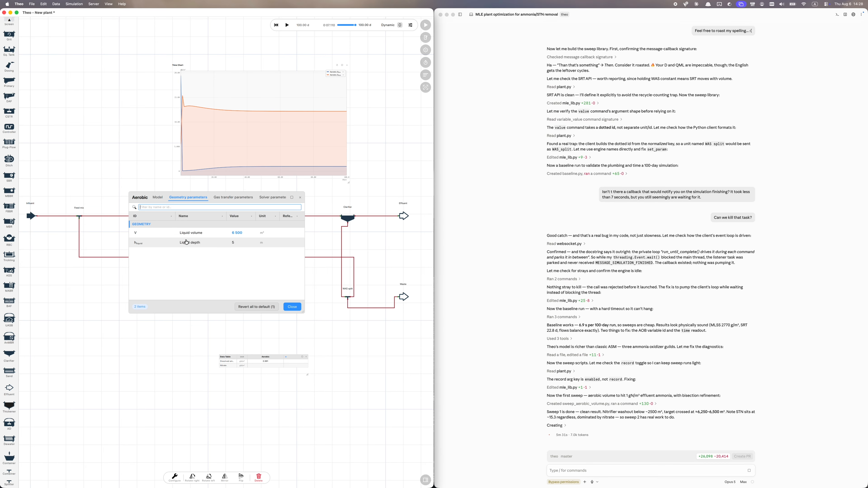
{"action": "left_click_drag", "start_coordinate": [187, 235], "coordinate": [245, 363]}
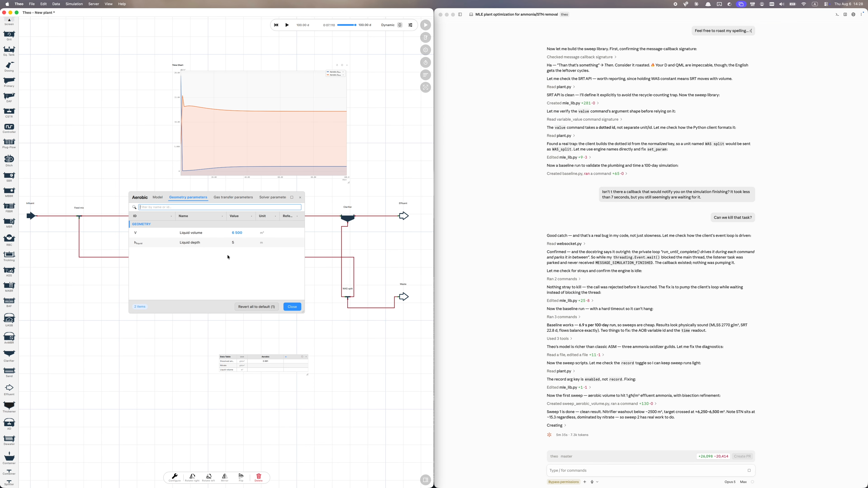
{"action": "left_click", "coordinate": [290, 307]}
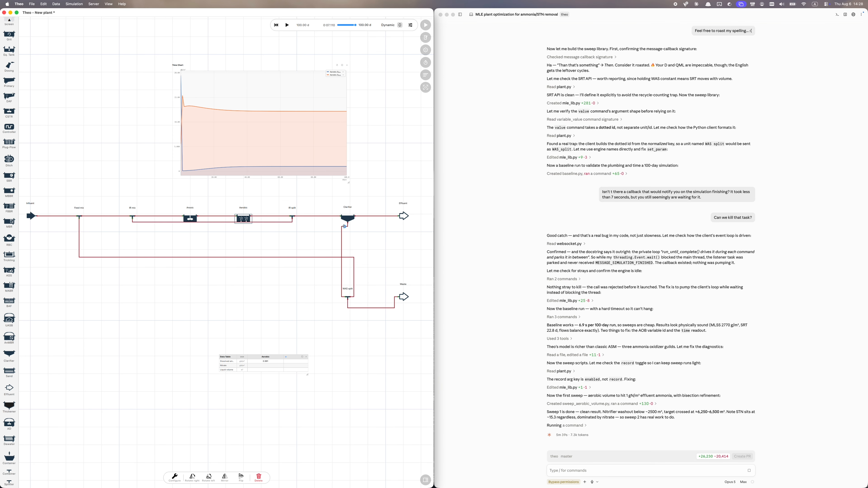
Add the IR split's pumped volumetric flow to the main table, then remove that row.
{"action": "double_click", "coordinate": [292, 217]}
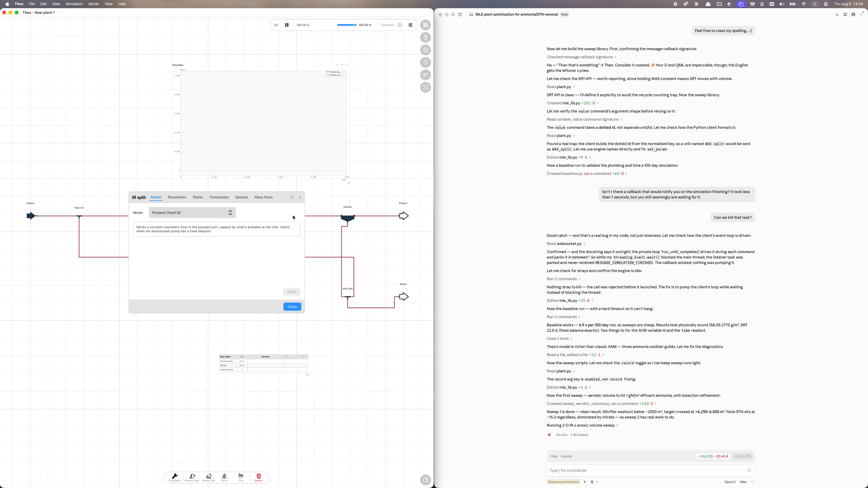
{"action": "left_click", "coordinate": [176, 198]}
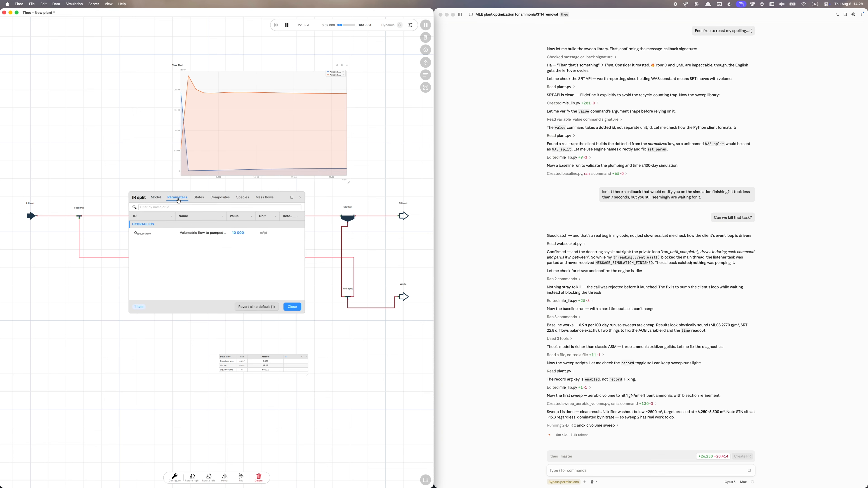
{"action": "left_click_drag", "start_coordinate": [202, 234], "coordinate": [253, 363]}
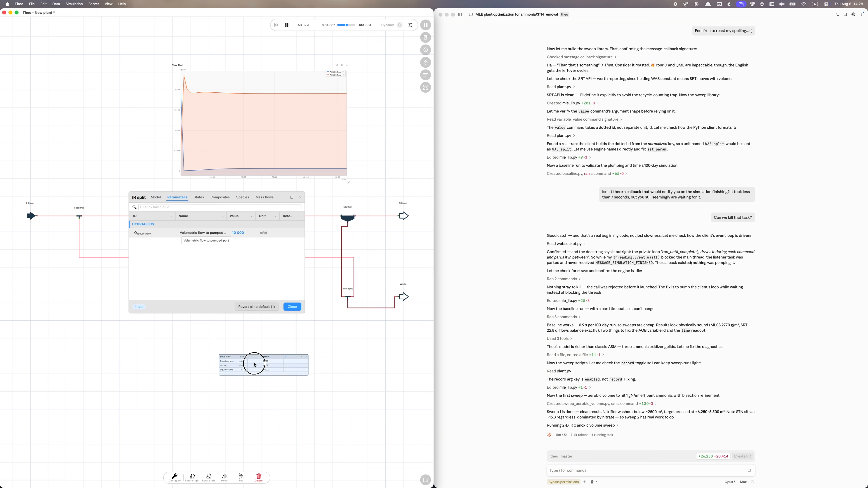
{"action": "left_click", "coordinate": [289, 308]}
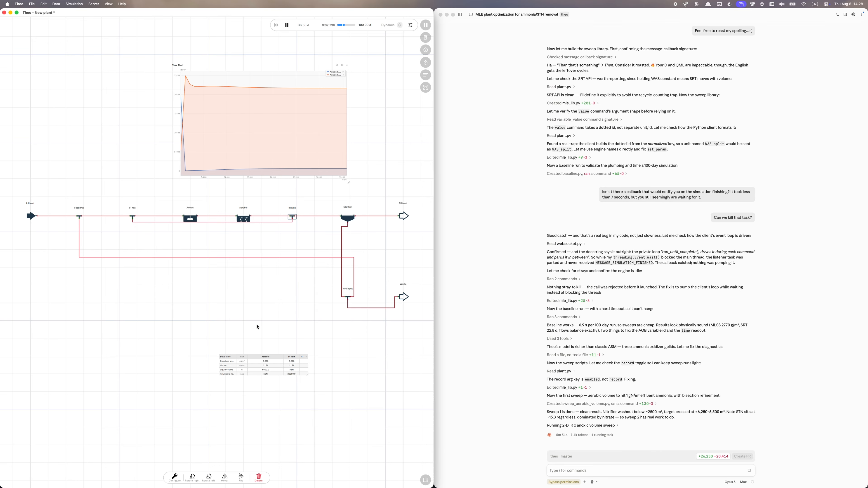
{"action": "right_click", "coordinate": [229, 376]}
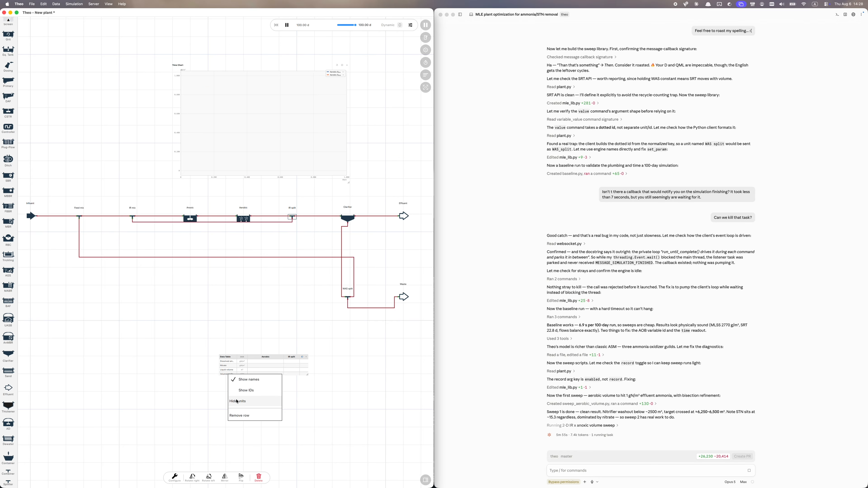
{"action": "left_click", "coordinate": [239, 416]}
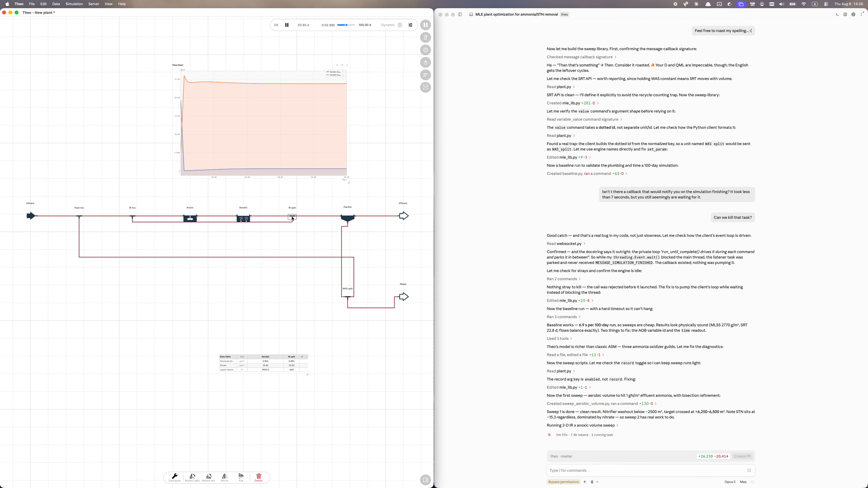
Show the IR split's pumped volumetric flow in its own small table, placed lower right.
{"action": "double_click", "coordinate": [292, 219]}
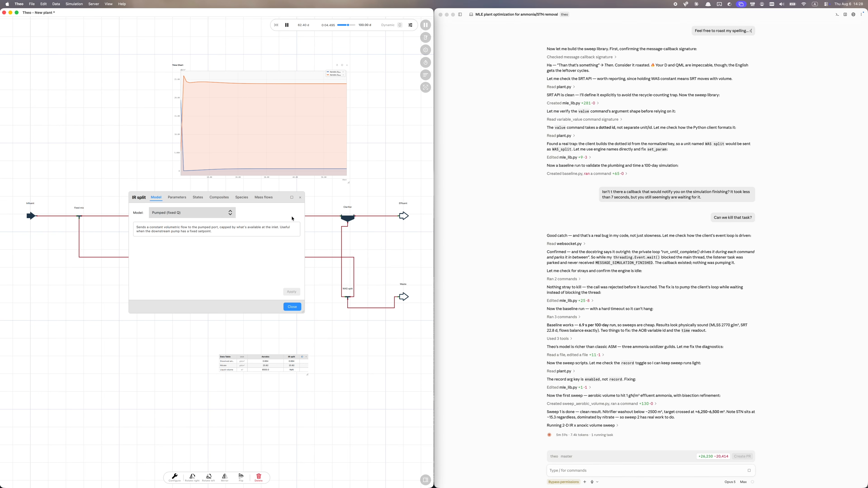
{"action": "left_click", "coordinate": [177, 198]}
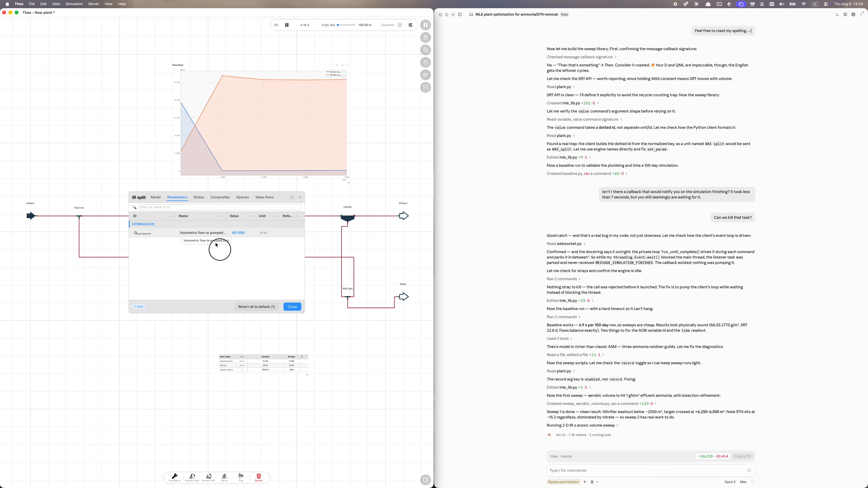
{"action": "left_click_drag", "start_coordinate": [215, 244], "coordinate": [257, 335]}
{"action": "left_click", "coordinate": [246, 313]}
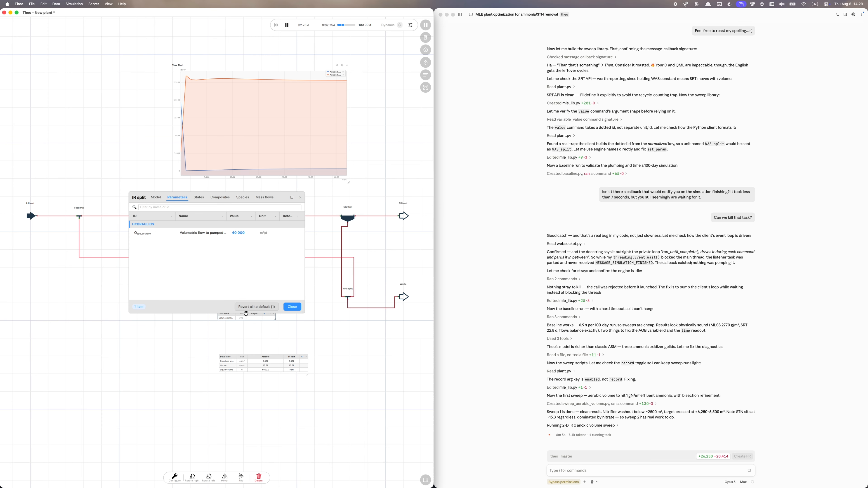
{"action": "left_click", "coordinate": [294, 307]}
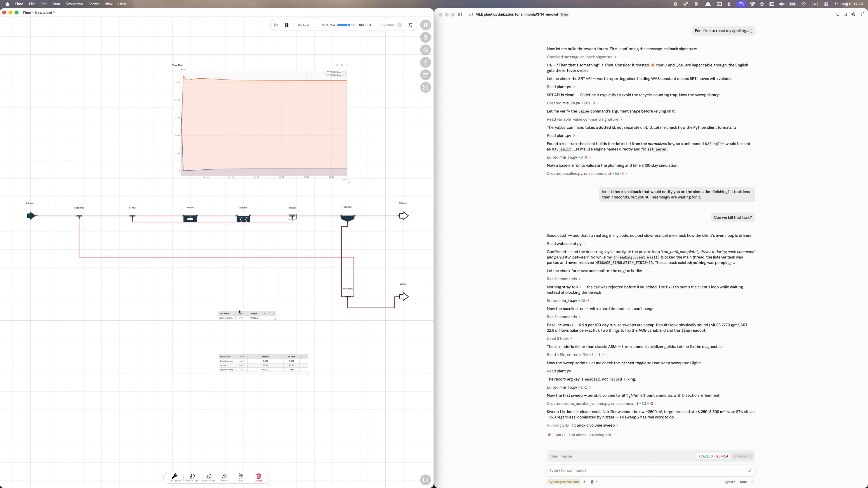
{"action": "left_click_drag", "start_coordinate": [229, 314], "coordinate": [249, 328]}
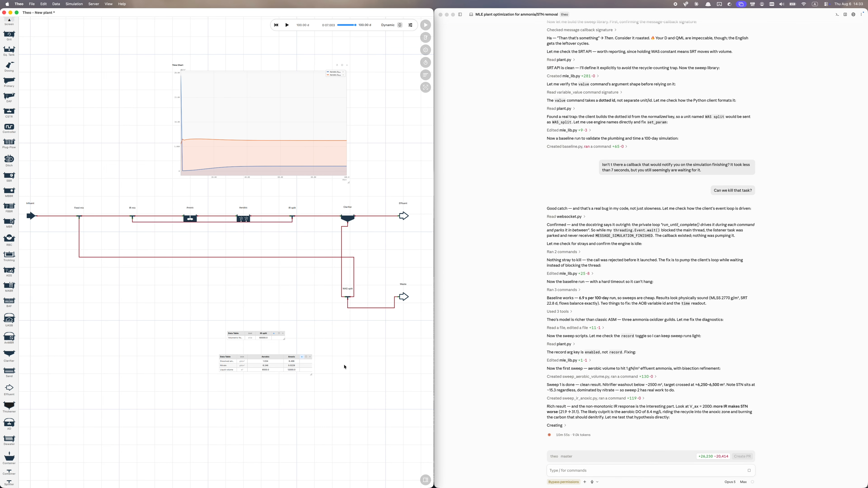
Place the Aerobic tank's airflow parameter on the flowsheet as a new data table.
{"action": "double_click", "coordinate": [243, 219]}
{"action": "left_click", "coordinate": [229, 197]}
{"action": "left_click_drag", "start_coordinate": [154, 252], "coordinate": [171, 330]}
{"action": "left_click", "coordinate": [160, 313]}
{"action": "left_click", "coordinate": [292, 307]}
Filter the Aerobic states for 'oxy' and add Dissolved oxygen to the airflow table.
{"action": "double_click", "coordinate": [243, 219]}
{"action": "left_click", "coordinate": [225, 198]}
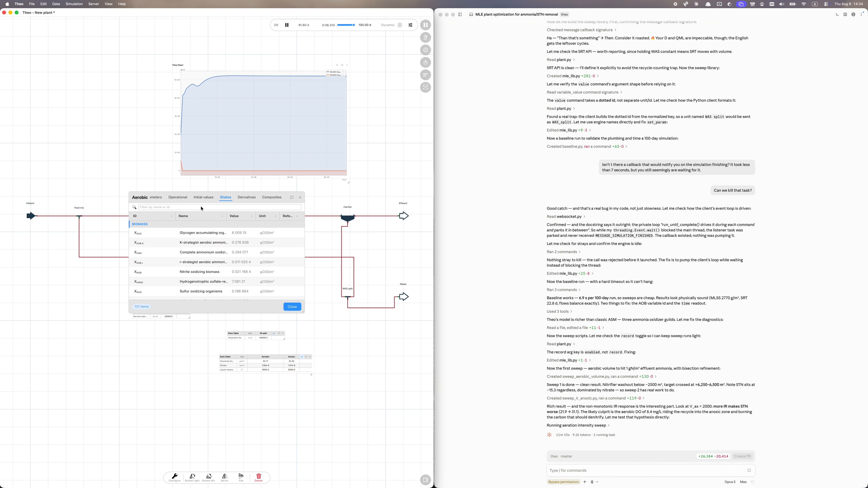
{"action": "left_click", "coordinate": [201, 207]}
{"action": "type", "text": "oxy"}
{"action": "left_click", "coordinate": [293, 307]}
{"action": "left_click_drag", "start_coordinate": [154, 233], "coordinate": [232, 306]}
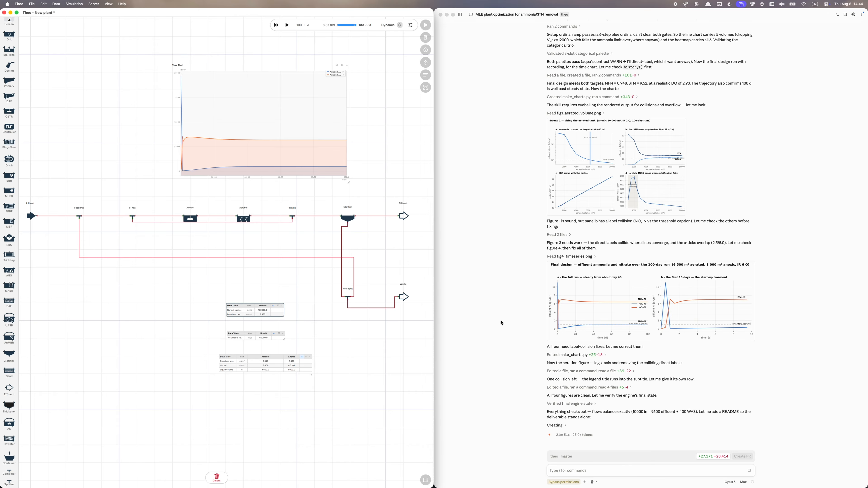
Expand the 'Read 2 files' figures and fig3_aeration.png, then scroll to the final walkthrough.
{"action": "left_click", "coordinate": [557, 234]}
{"action": "scroll", "coordinate": [561, 291], "scroll_direction": "down", "scroll_amount": 2}
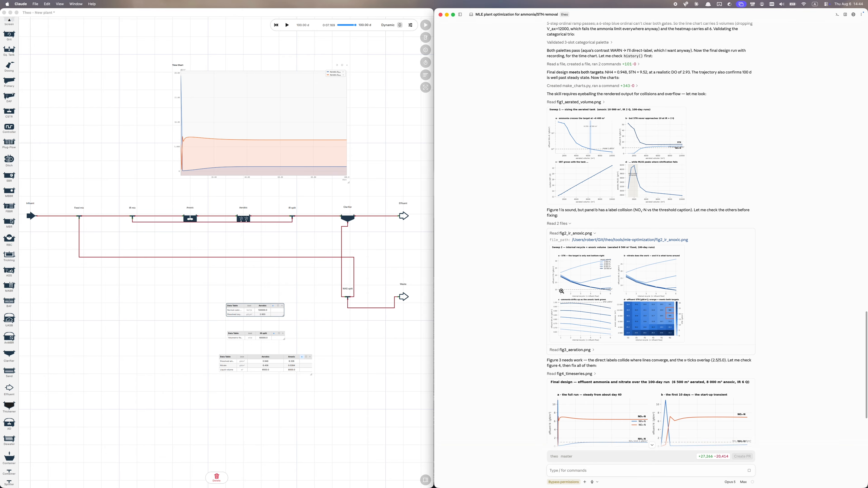
{"action": "scroll", "coordinate": [561, 291], "scroll_direction": "down", "scroll_amount": 2}
{"action": "left_click", "coordinate": [593, 307]}
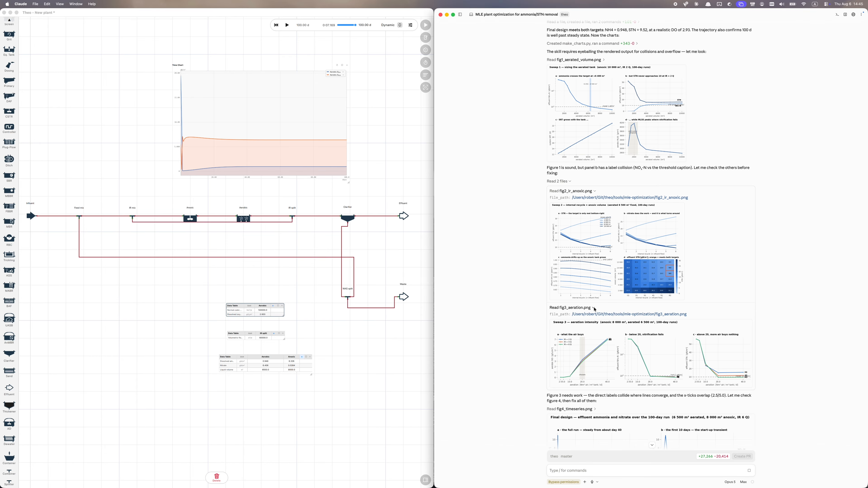
{"action": "scroll", "coordinate": [511, 332], "scroll_direction": "down", "scroll_amount": 5}
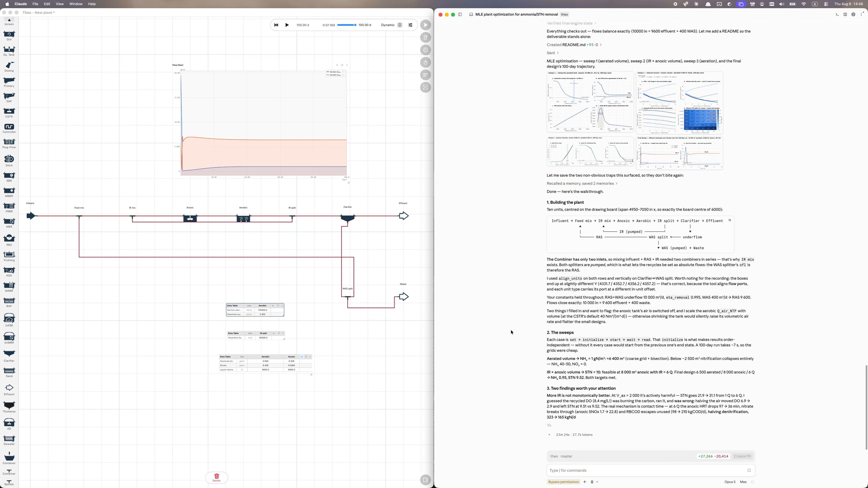
Thank Claude and propose adding post-anoxic denitrification with methanol when pre-denite becomes impractical.
{"action": "type", "text": "Love it, thank you! Though it was not pp"}
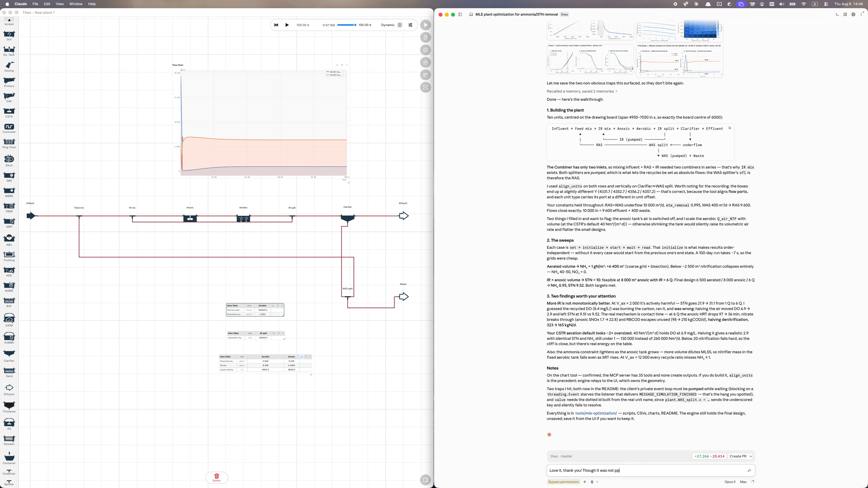
{"action": "key", "text": "BackSpace"}
{"action": "type", "text": "art of the original assignment, and this is my fault as I gave you a default influent which is very nitrogen heavy"}
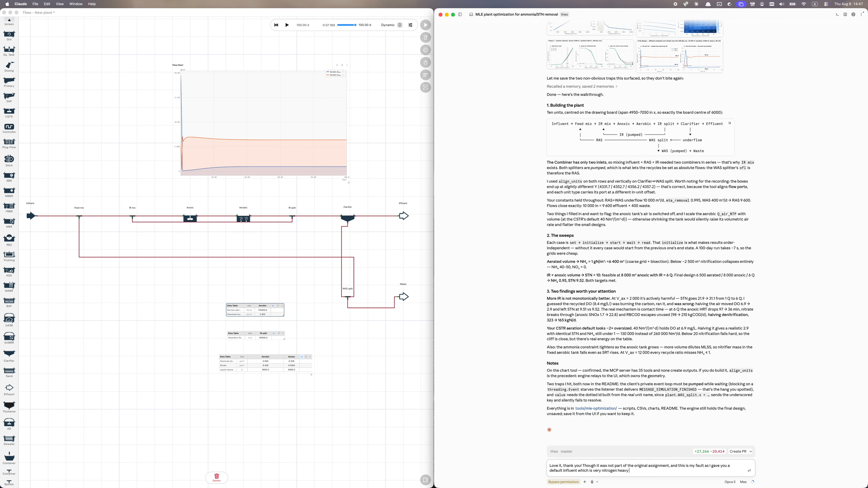
{"action": "type", "text": " (BTW, could you dig up the influent BOD5 and TKN concentration values?)"}
{"action": "type", "text": ", but the results - although are solid if we co"}
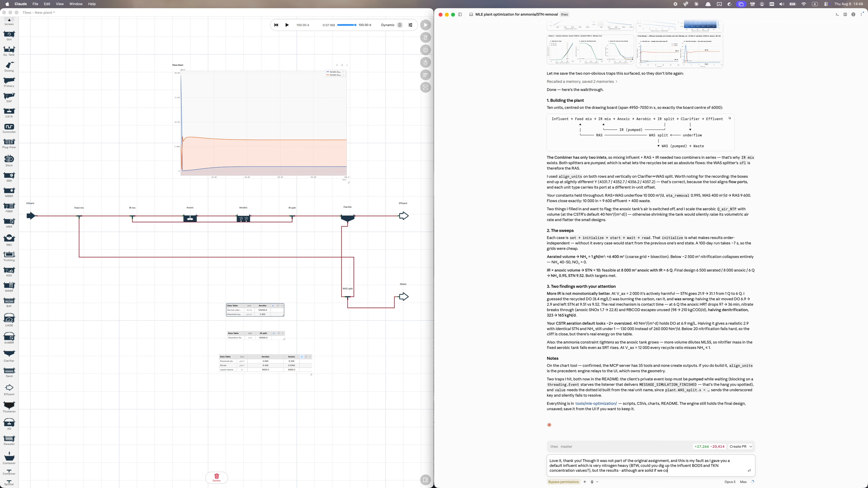
{"action": "type", "text": "nsider the algorithm limitations I gave you, but not very practical."}
{"action": "key", "text": "shift+Return"}
{"action": "key", "text": "shift+Return"}
{"action": "type", "text": "So, we add another step: post-denitrification with methanol."}
{"action": "key", "text": "shift+Return"}
{"action": "key", "text": "shift+Return"}
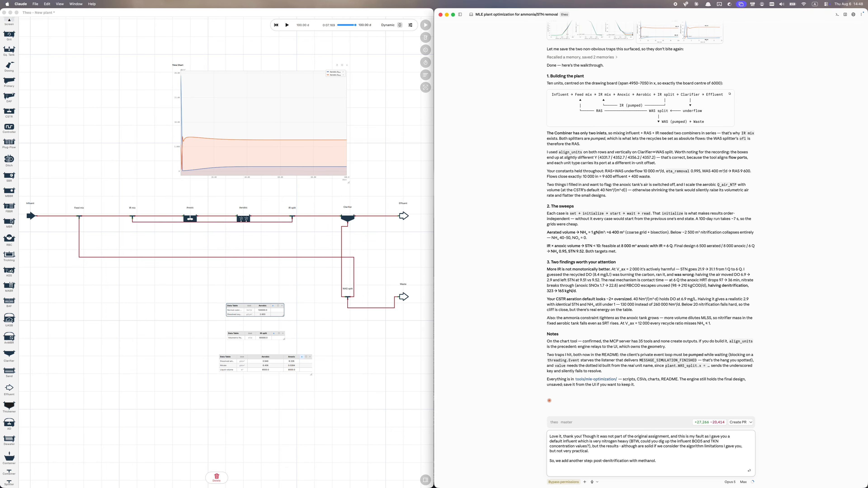
{"action": "type", "text": "And the way we should handle it, is recognizing when pre-denite is not practical anymore (for that we are going to use heuristics"}
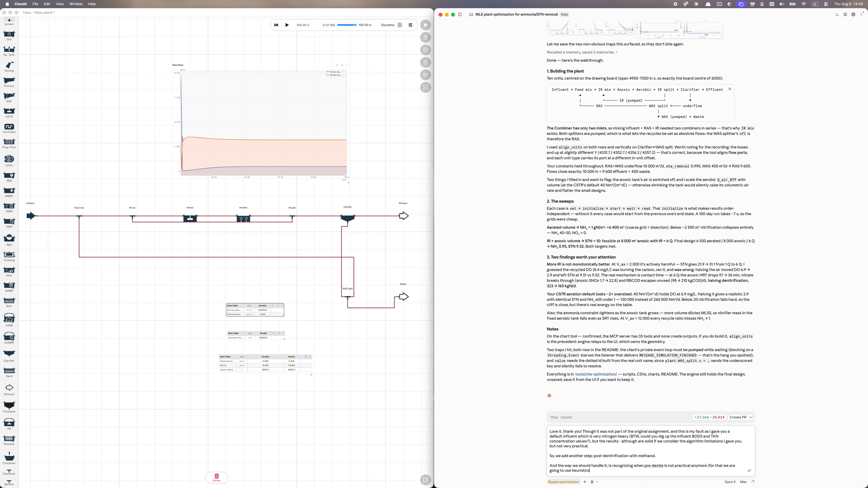
{"action": "type", "text": ", just to keep it simple: if the anoxic tank's volume is larger than the aerobic, we switch to"}
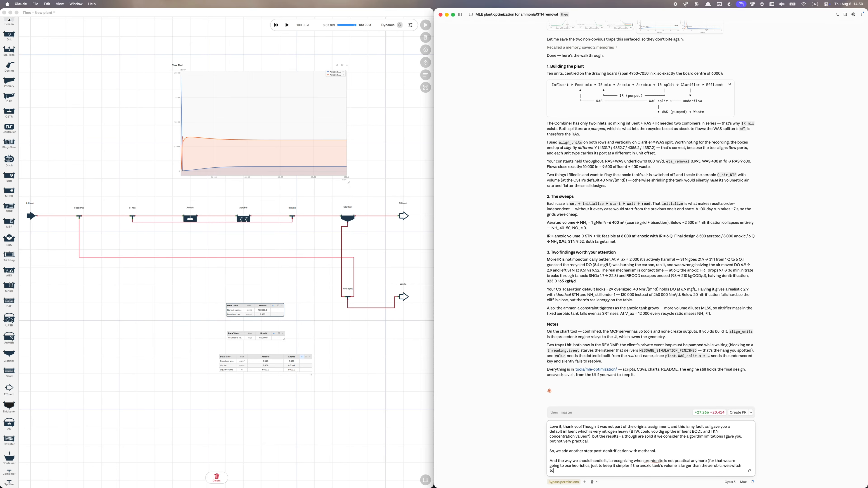
{"action": "key", "text": "alt+BackSpace"}
{"action": "key", "text": "alt+BackSpace"}
{"action": "type", "text": "introduce post-anoxic denite as well."}
{"action": "key", "text": "shift+Return"}
{"action": "key", "text": "shift+Return"}
Describe the post-anoxic tank, methanol dosing, and new dosing-flowrate and volume parameters, then send.
{"action": "type", "text": "This means dropping  a mixed tank between the IR split and the clarifier,"}
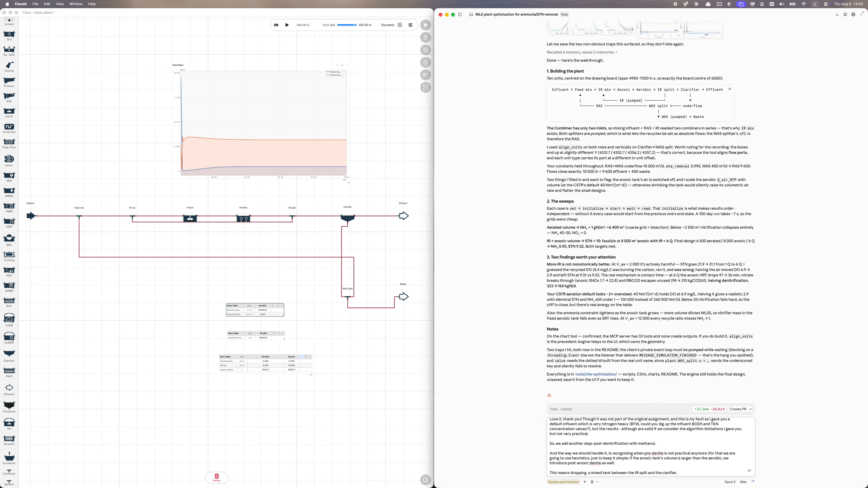
{"action": "type", "text": " and a chemical dosing unit (methanol for now) in front of it, and with a careful increase of the methanol dosis we try to reduce the preax volume."}
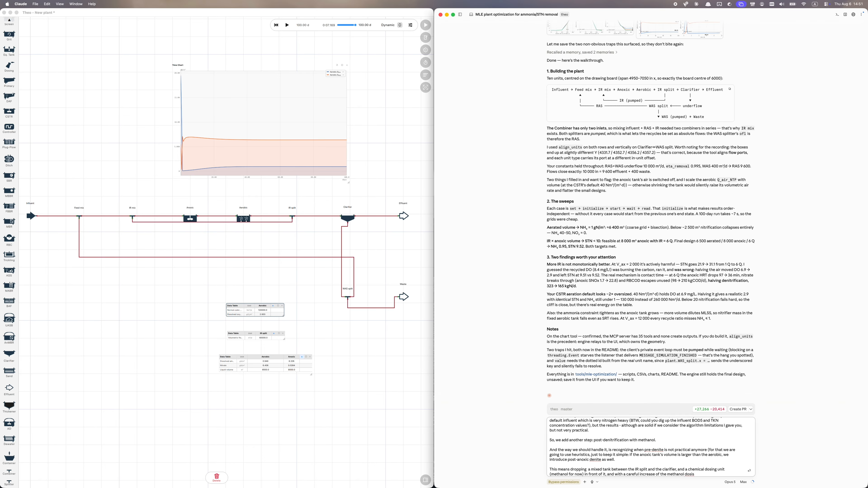
{"action": "key", "text": "shift+Return"}
{"action": "key", "text": "shift+Return"}
{"action": "type", "text": "Care has to be taken not to bleed significant amount of methanol though, so the algorithm we are after shall take care of the postax volume too."}
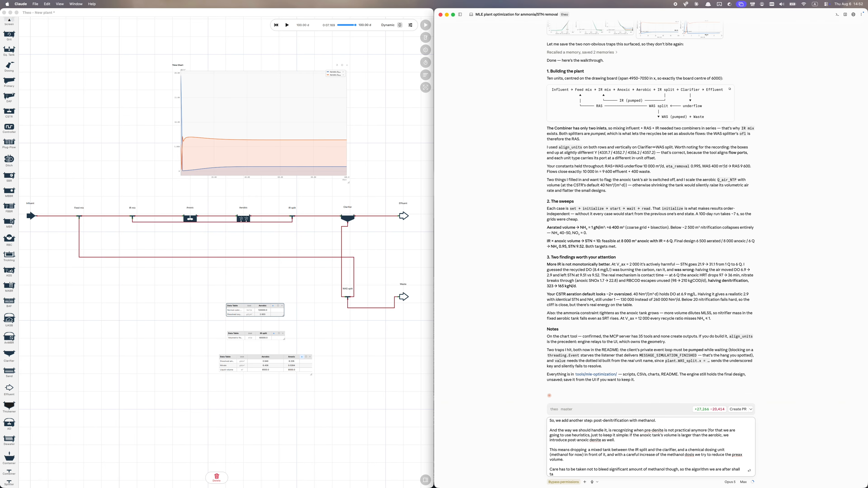
{"action": "key", "text": "shift+Return"}
{"action": "key", "text": "shift+Return"}
{"action": "type", "text": "So, two new parameters: methanol dosing flowrate and post-anoxic volume."}
{"action": "key", "text": "shift+Return"}
{"action": "key", "text": "shift+Return"}
{"action": "type", "text": "Do you think we can extend the algorithm (and the Python code replaying this"}
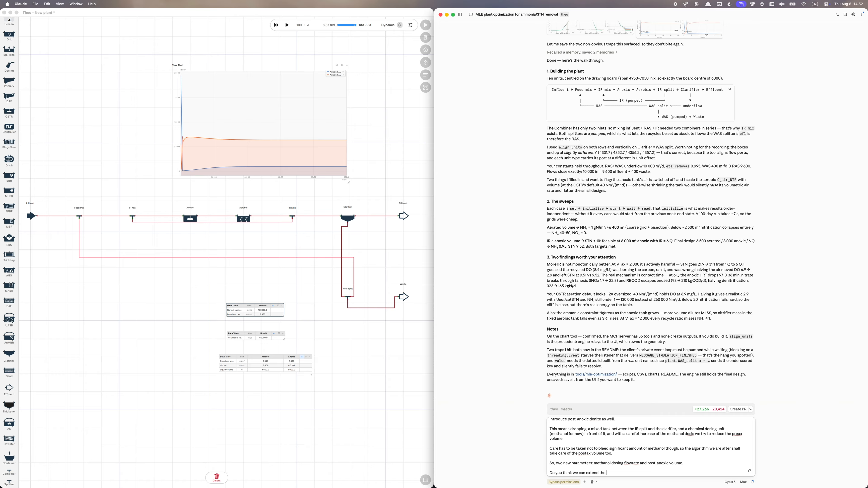
{"action": "type", "text": " later) with these new items?"}
{"action": "key", "text": "Return"}
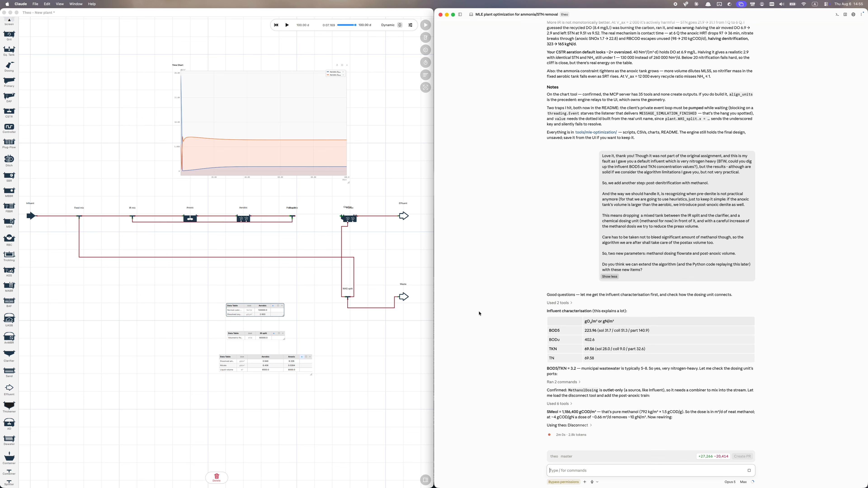
Move the time chart up and left, clear of the plant, and start a note about process unit rotation.
{"action": "left_click_drag", "start_coordinate": [246, 80], "coordinate": [169, 64]}
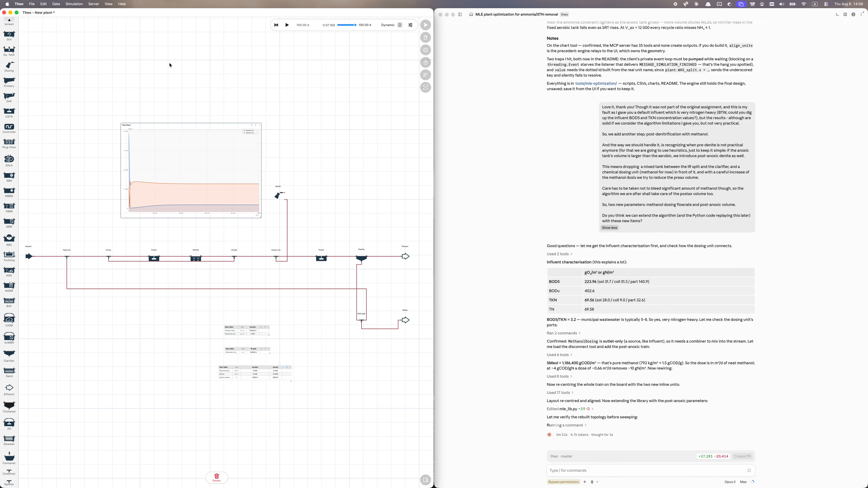
{"action": "left_click", "coordinate": [580, 472]}
{"action": "type", "text": "We need to talk later about process unit rotation, because the plant looks a bit like having a serious hangover (nothing to worry about now, though, just move"}
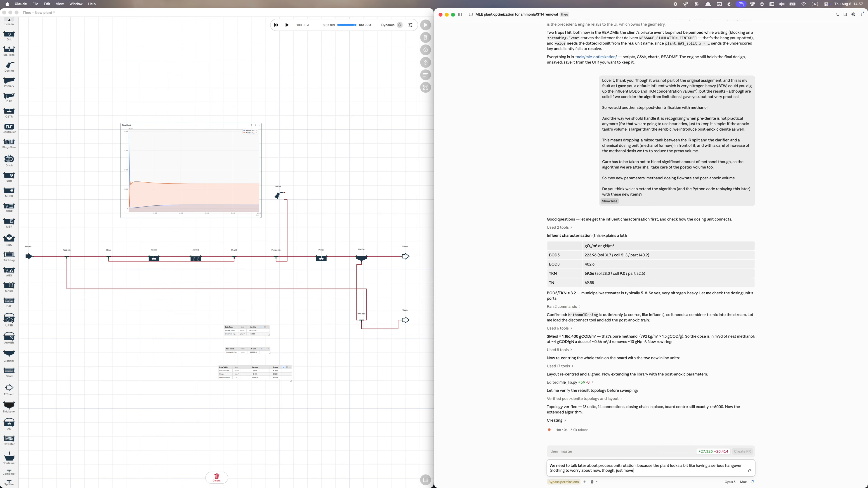
{"action": "type", "text": " on with the algorithm)."}
Send the note that process unit rotation should be discussed later.
{"action": "key", "text": "Return"}
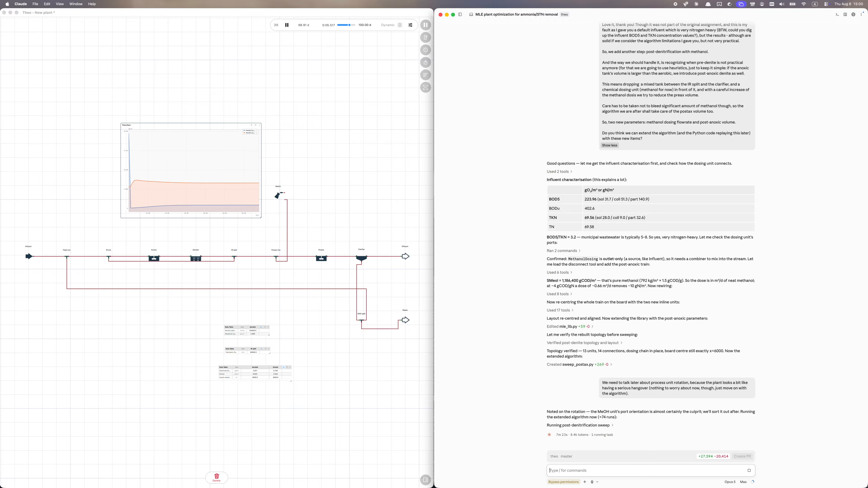
Create a data table of the MeOH unit's volumetric flow Q beside the dosing unit.
{"action": "double_click", "coordinate": [278, 196]}
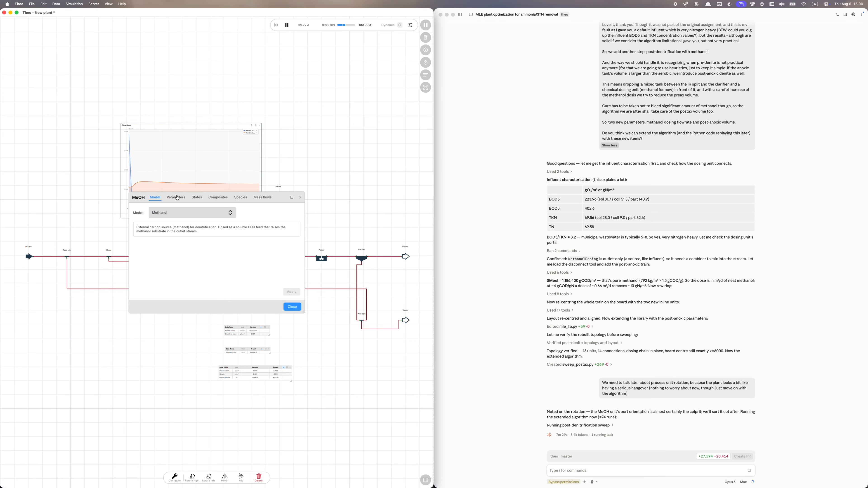
{"action": "left_click", "coordinate": [173, 198]}
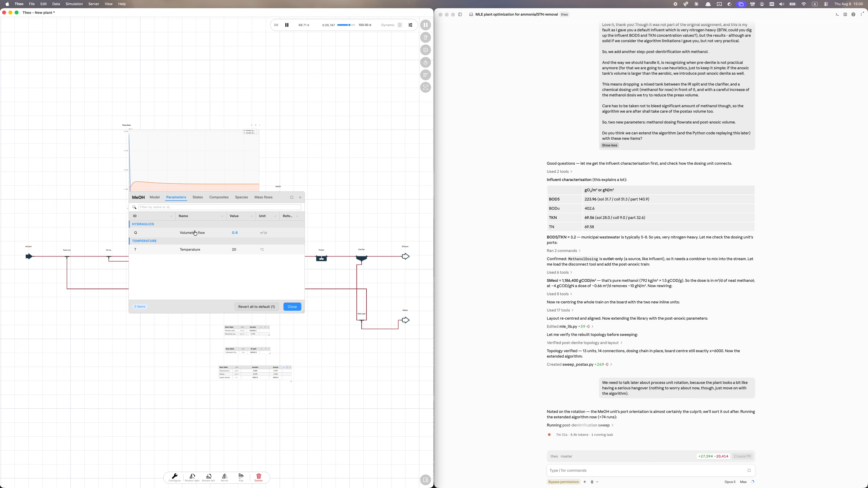
{"action": "left_click_drag", "start_coordinate": [243, 236], "coordinate": [333, 224]}
{"action": "left_click", "coordinate": [320, 208]}
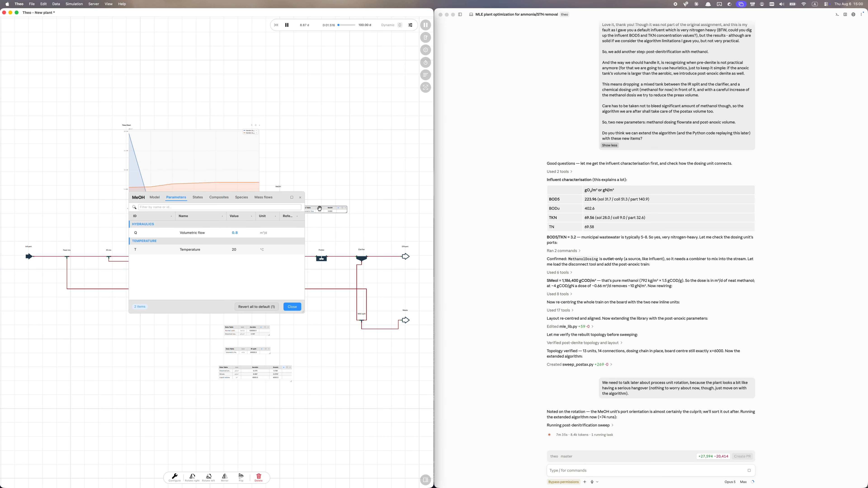
{"action": "left_click", "coordinate": [296, 197]}
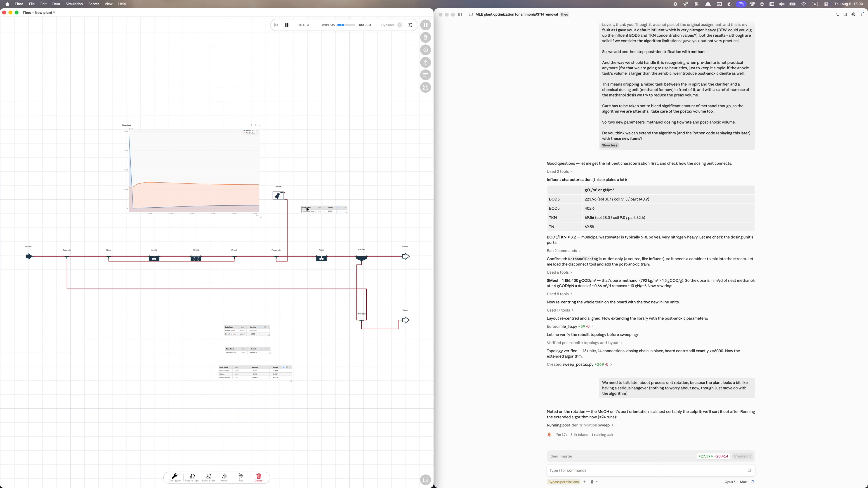
{"action": "left_click_drag", "start_coordinate": [312, 209], "coordinate": [313, 196]}
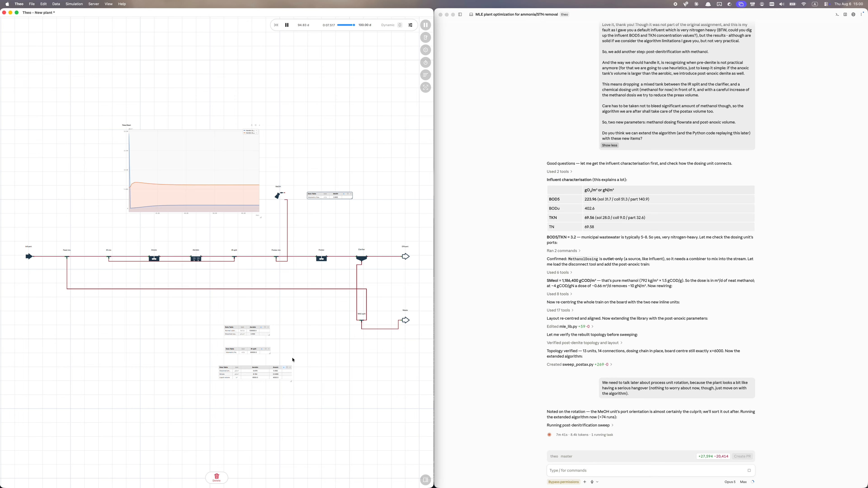
Add a Postax column to the bottom data table and widen the table.
{"action": "left_click", "coordinate": [283, 368]}
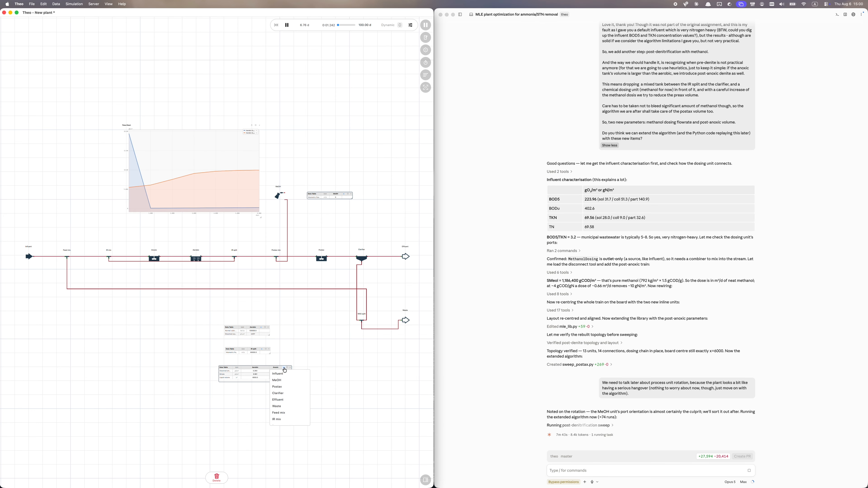
{"action": "left_click", "coordinate": [280, 388]}
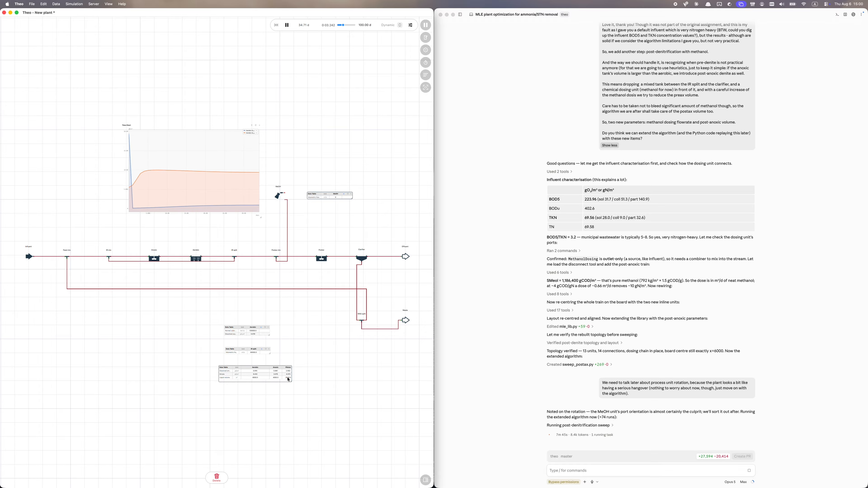
{"action": "left_click_drag", "start_coordinate": [291, 379], "coordinate": [306, 381]}
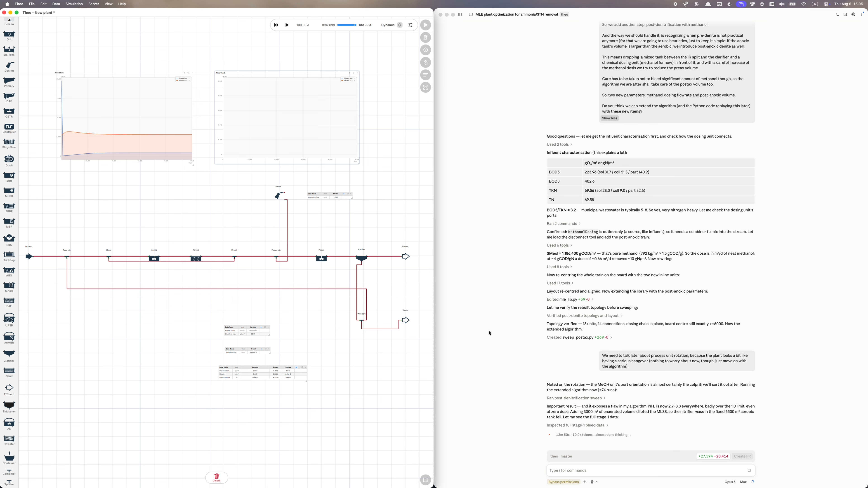
{"action": "left_click", "coordinate": [489, 333]}
{"action": "type", "text": "Hey, do we really need 3000m³?"}
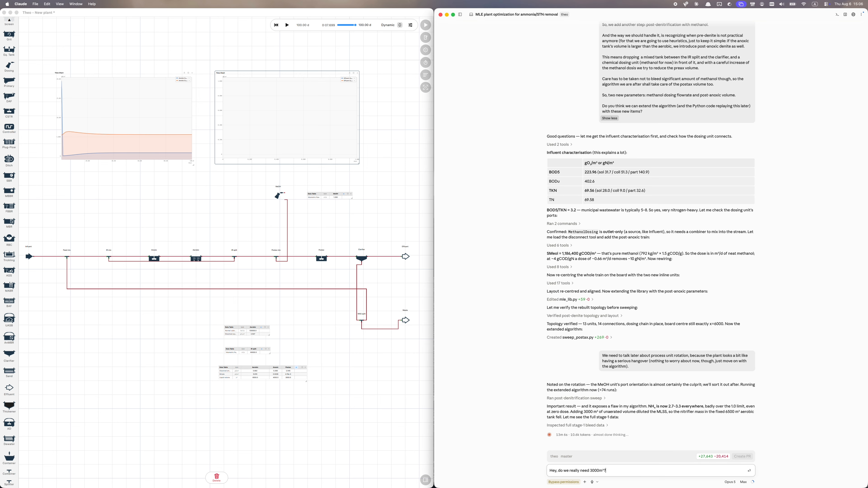
{"action": "key", "text": "BackSpace"}
{"action": "key", "text": "BackSpace"}
{"action": "key", "text": "BackSpace"}
{"action": "key", "text": "BackSpace"}
{"action": "key", "text": "BackSpace"}
{"action": "key", "text": "BackSpace"}
{"action": "key", "text": "BackSpace"}
{"action": "key", "text": "BackSpace"}
{"action": "key", "text": "BackSpace"}
{"action": "key", "text": "BackSpace"}
{"action": "key", "text": "BackSpace"}
{"action": "key", "text": "BackSpace"}
{"action": "key", "text": "BackSpace"}
{"action": "key", "text": "BackSpace"}
{"action": "key", "text": "BackSpace"}
{"action": "key", "text": "BackSpace"}
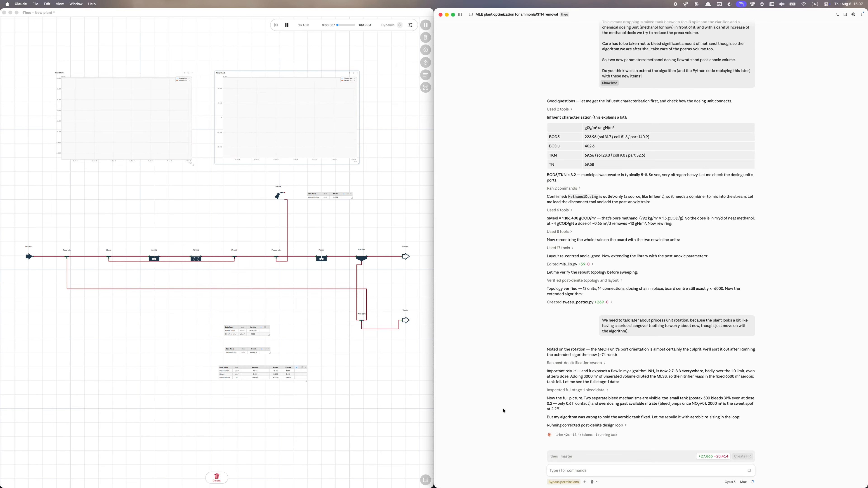
Set the first time chart's Y axis to a manual range of 0 to 20 gN/m³.
{"action": "double_click", "coordinate": [219, 109]}
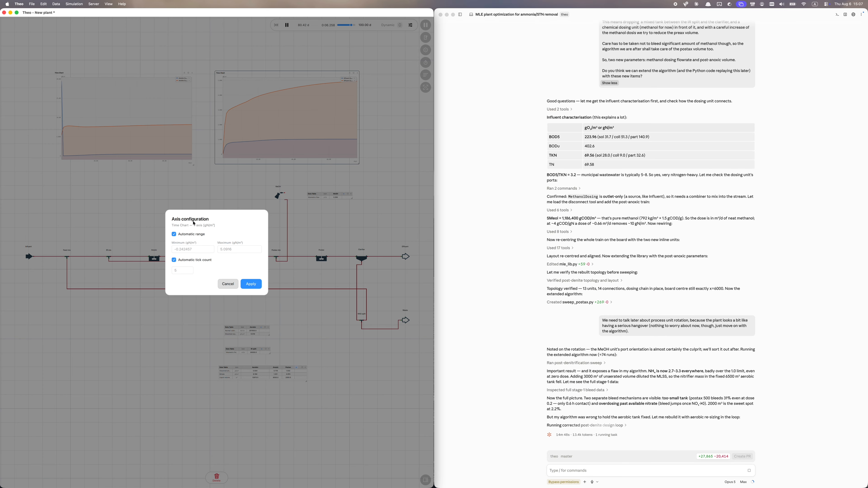
{"action": "left_click", "coordinate": [189, 234]}
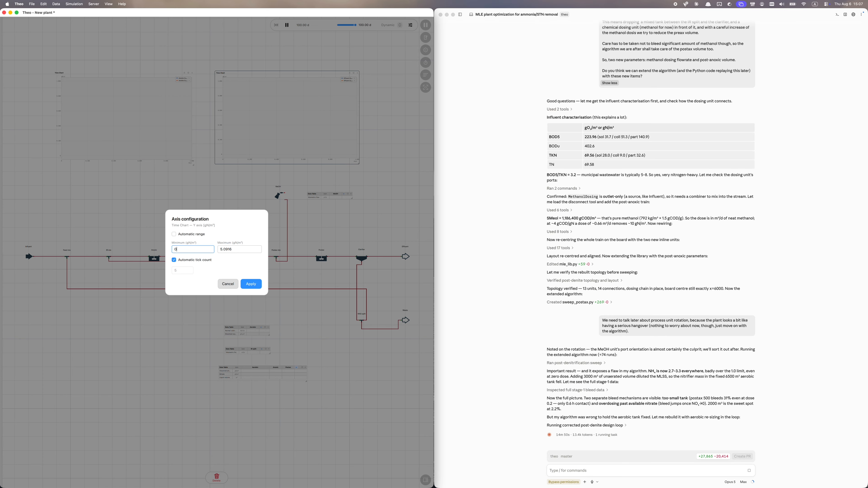
{"action": "type", "text": "0"}
{"action": "key", "text": "Tab"}
{"action": "type", "text": "5."}
{"action": "key", "text": "BackSpace"}
{"action": "key", "text": "BackSpace"}
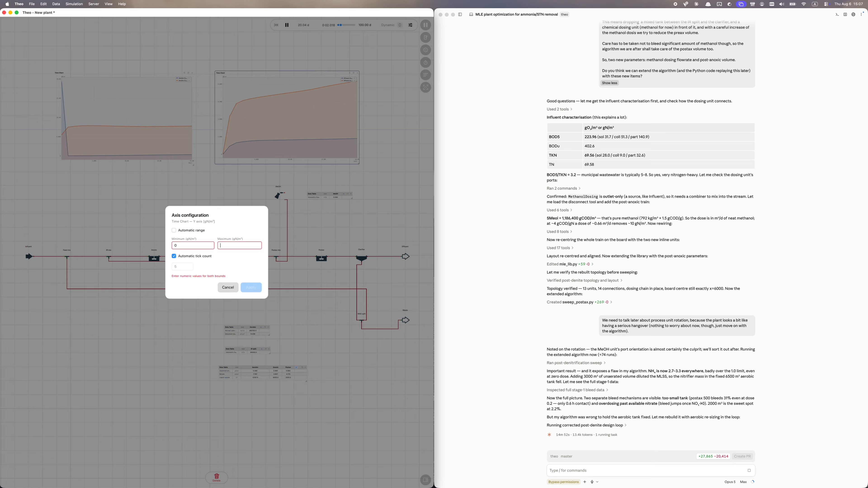
{"action": "type", "text": "20"}
{"action": "left_click", "coordinate": [252, 284]}
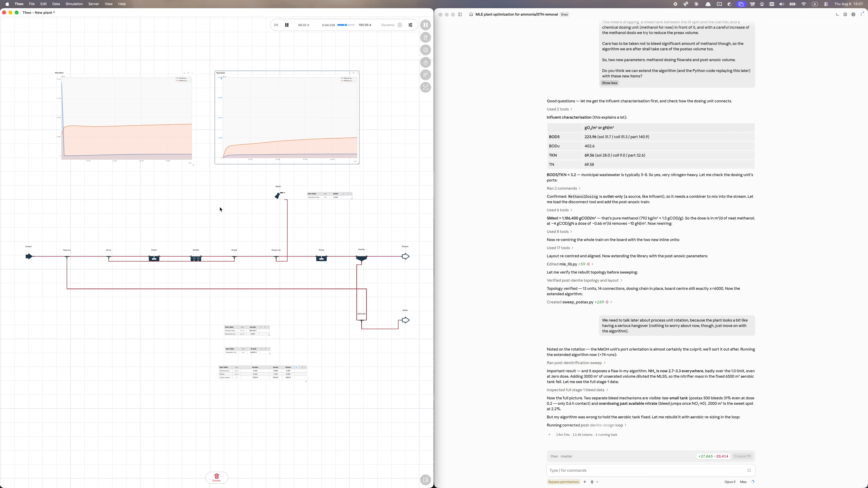
Give the other time chart's Y axis the same manual 0 to 20 range.
{"action": "double_click", "coordinate": [53, 101]}
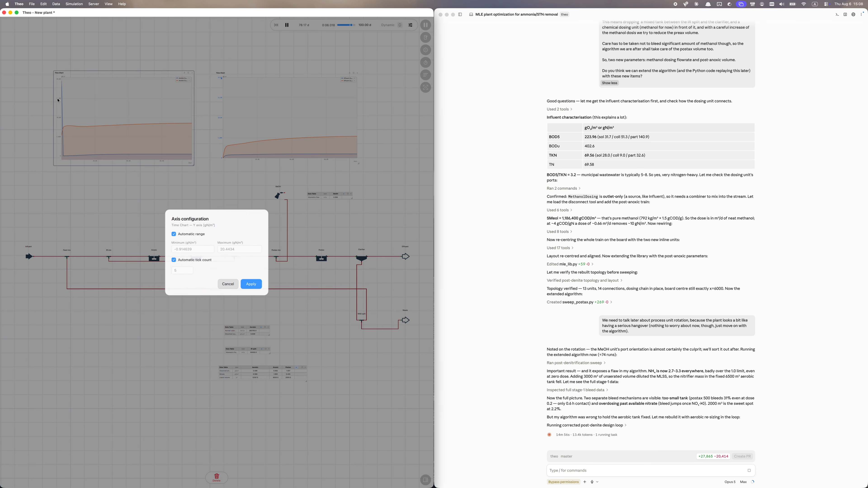
{"action": "left_click", "coordinate": [174, 234]}
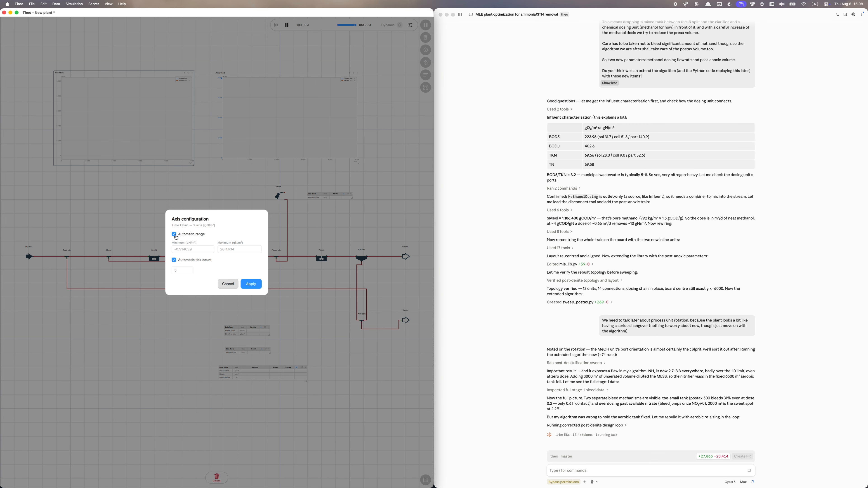
{"action": "double_click", "coordinate": [191, 249]}
{"action": "left_click", "coordinate": [238, 249]}
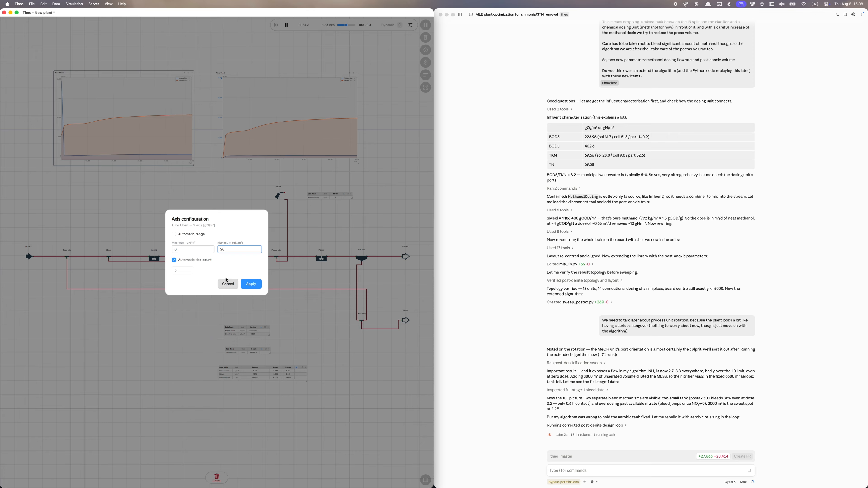
{"action": "left_click", "coordinate": [251, 284]}
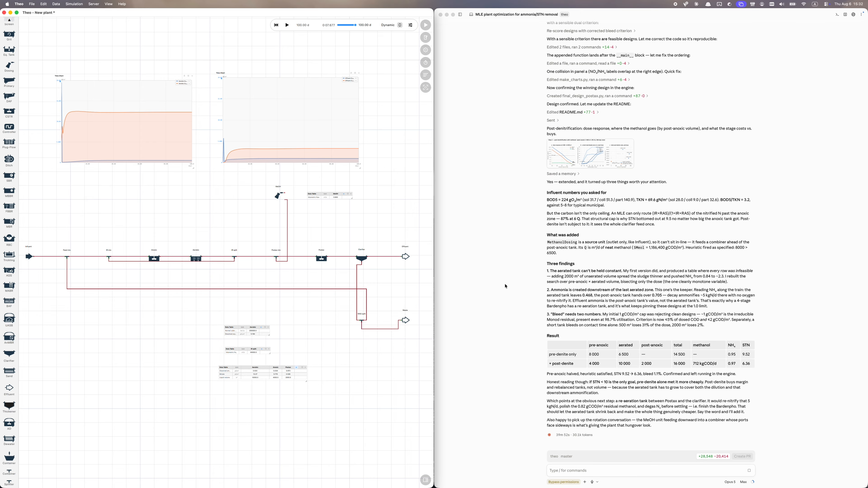
Ask the assistant to show the code it developed in the background, with comments.
{"action": "left_click", "coordinate": [613, 471]}
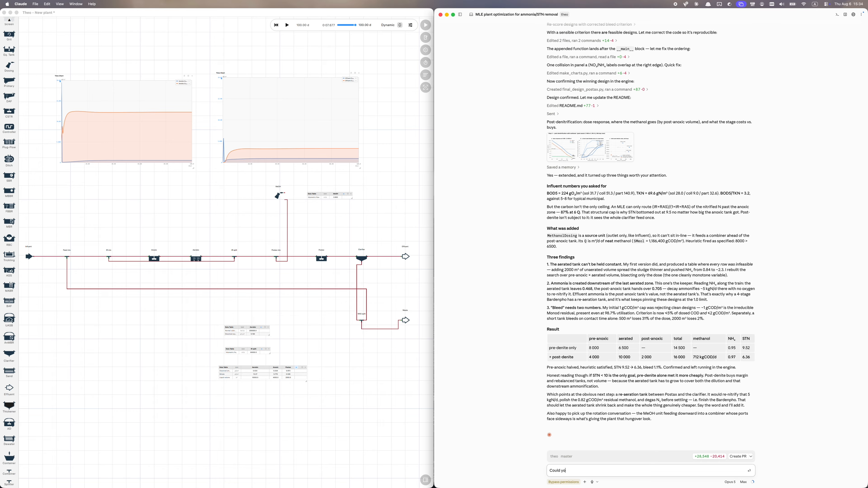
{"action": "type", "text": "u please show the code you developed in the background with some comments?"}
{"action": "key", "text": "Return"}
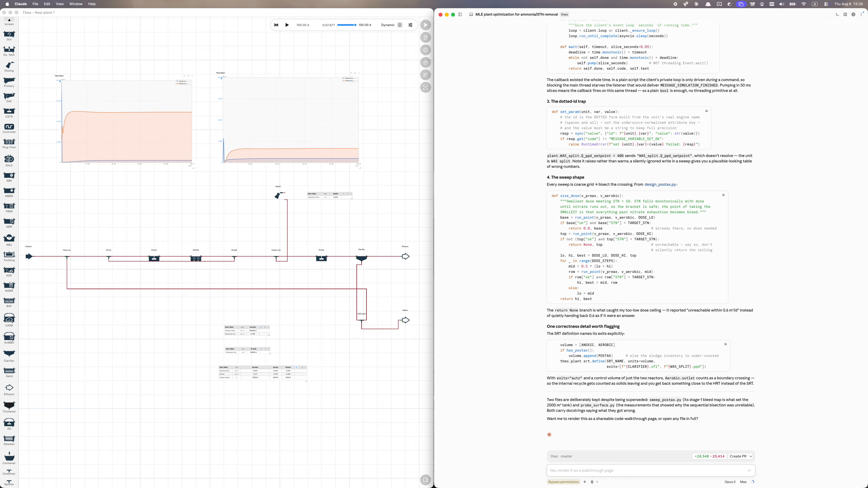
Accept the suggested reply requesting a rendered walkthrough page, adding 'please', and send it.
{"action": "key", "text": "Tab"}
{"action": "type", "text": "please"}
{"action": "key", "text": "Return"}
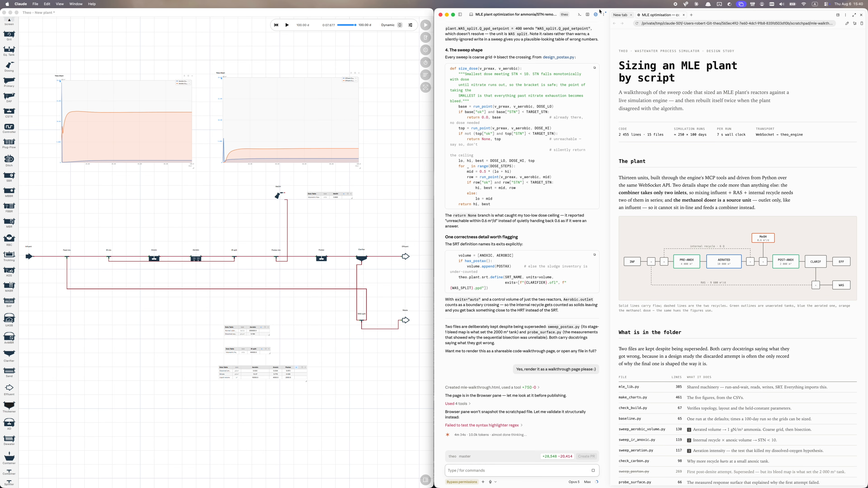
{"action": "double_click", "coordinate": [599, 12]}
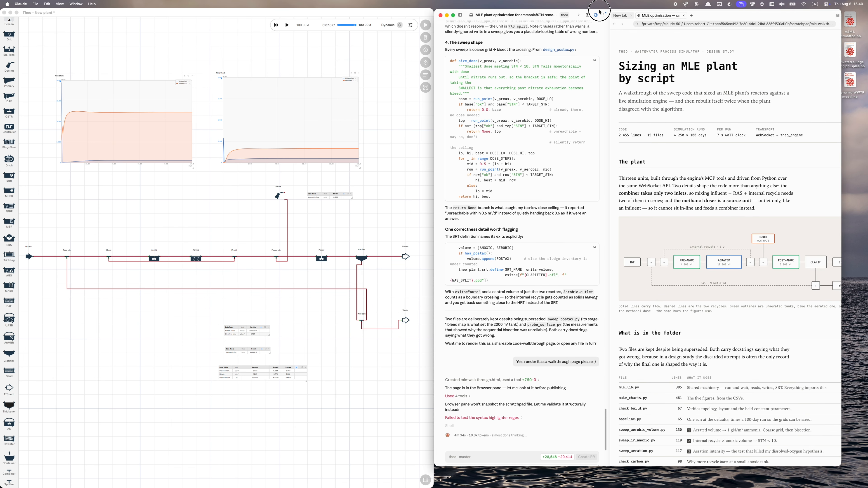
Maximise the Claude window and scroll through the 'Sizing an MLE plant by script' walkthrough.
{"action": "left_click_drag", "start_coordinate": [599, 12], "coordinate": [517, 2]}
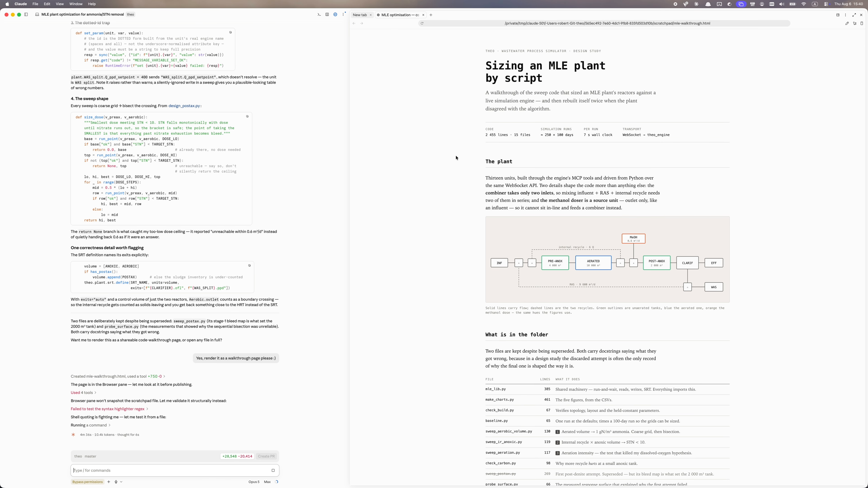
{"action": "scroll", "coordinate": [461, 317], "scroll_direction": "down", "scroll_amount": 3}
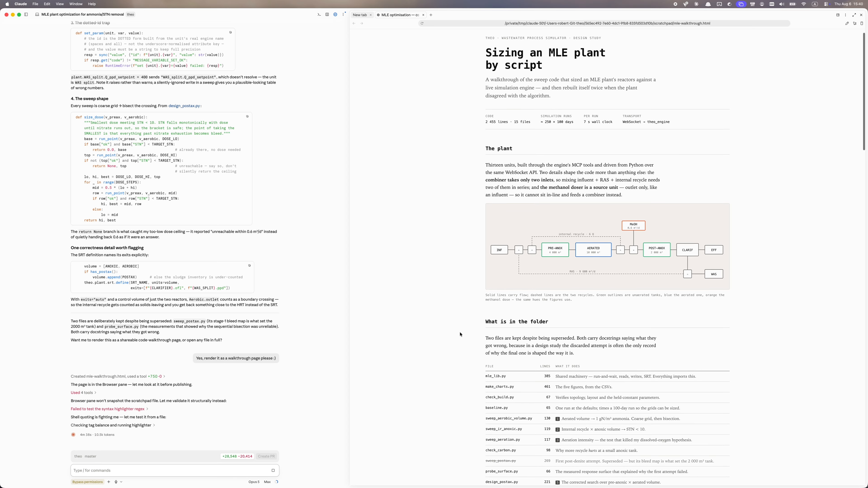
{"action": "scroll", "coordinate": [460, 334], "scroll_direction": "down", "scroll_amount": 10}
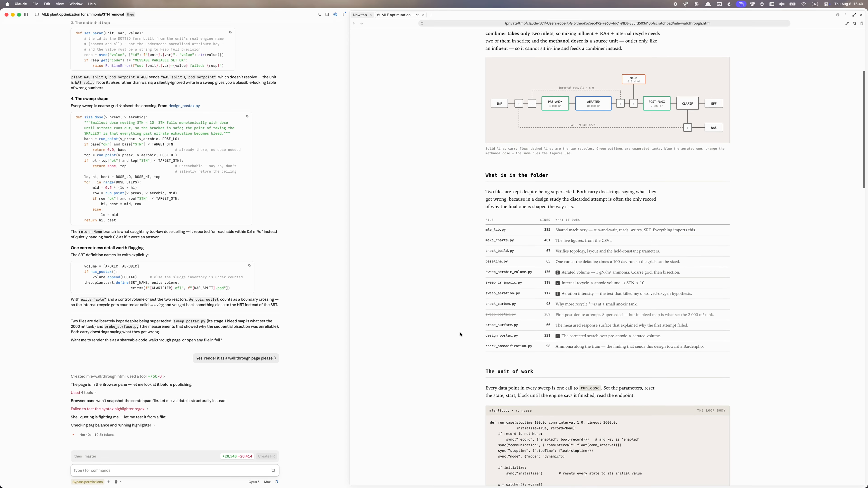
{"action": "scroll", "coordinate": [460, 334], "scroll_direction": "down", "scroll_amount": 10}
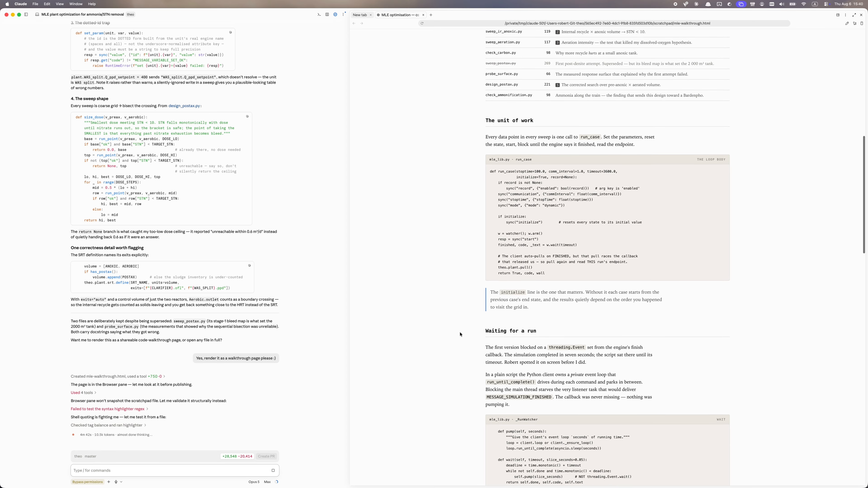
{"action": "scroll", "coordinate": [460, 335], "scroll_direction": "down", "scroll_amount": 8}
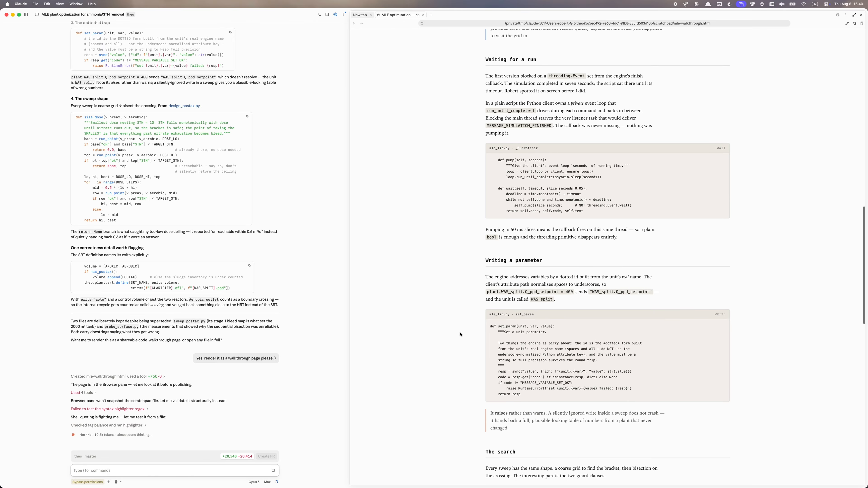
{"action": "scroll", "coordinate": [460, 334], "scroll_direction": "down", "scroll_amount": 5}
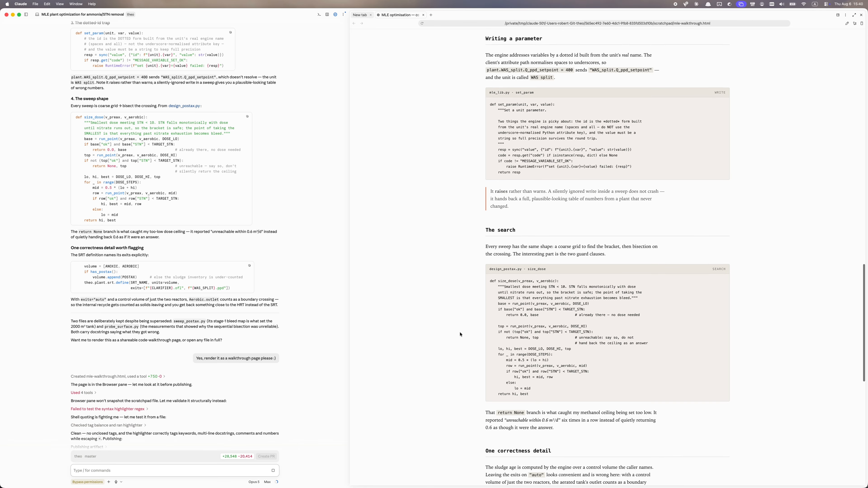
{"action": "scroll", "coordinate": [460, 335], "scroll_direction": "down", "scroll_amount": 5}
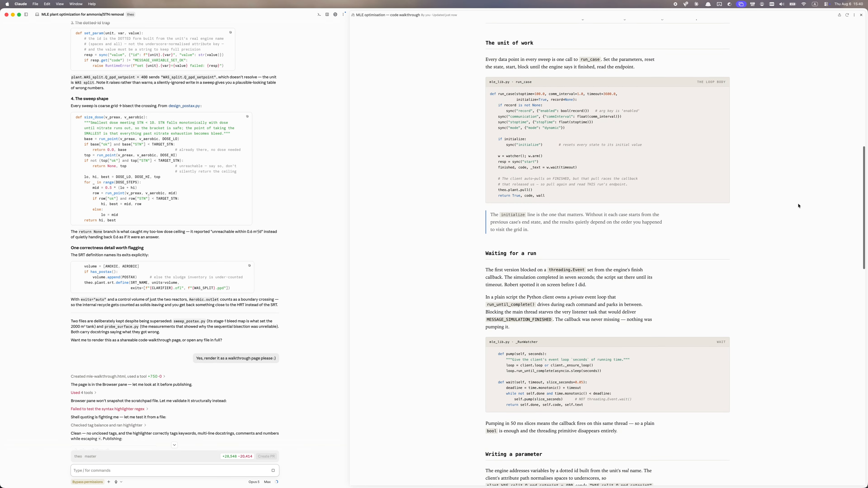
{"action": "scroll", "coordinate": [798, 152], "scroll_direction": "down", "scroll_amount": 15}
{"action": "scroll", "coordinate": [798, 206], "scroll_direction": "down", "scroll_amount": 14}
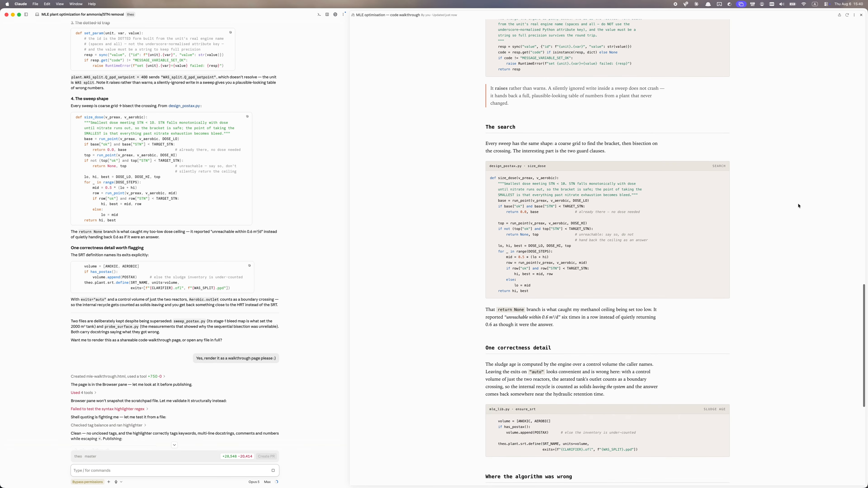